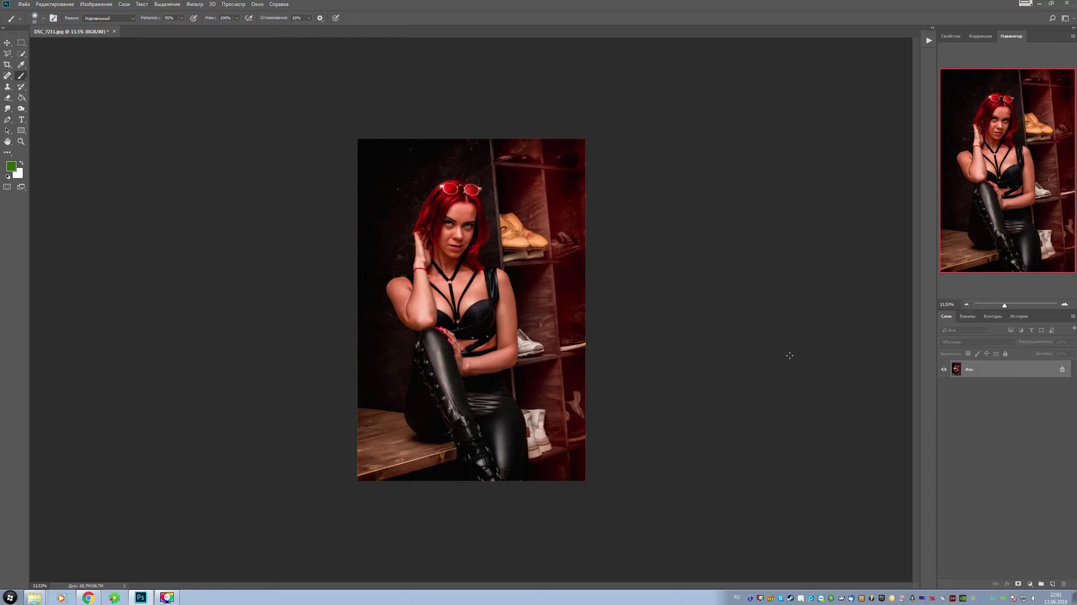
# Duplicate the Фон layer, add an empty Слой 1 on top, and zoom in on the eyes
pyautogui.moveTo(976, 375); pyautogui.dragTo(1053, 583)
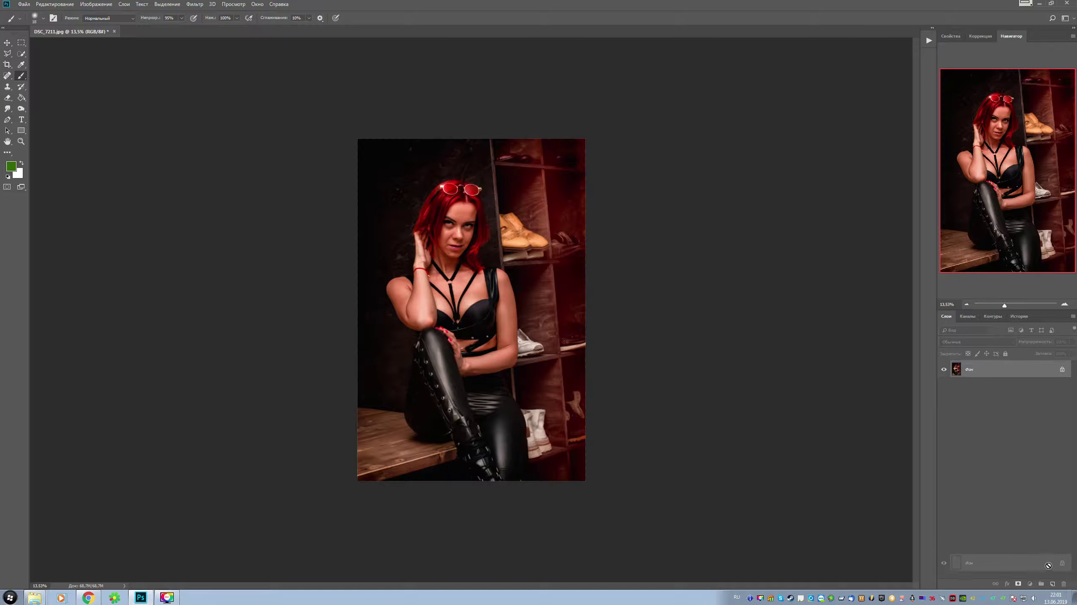
pyautogui.moveTo(1005, 305); pyautogui.dragTo(1007, 305)
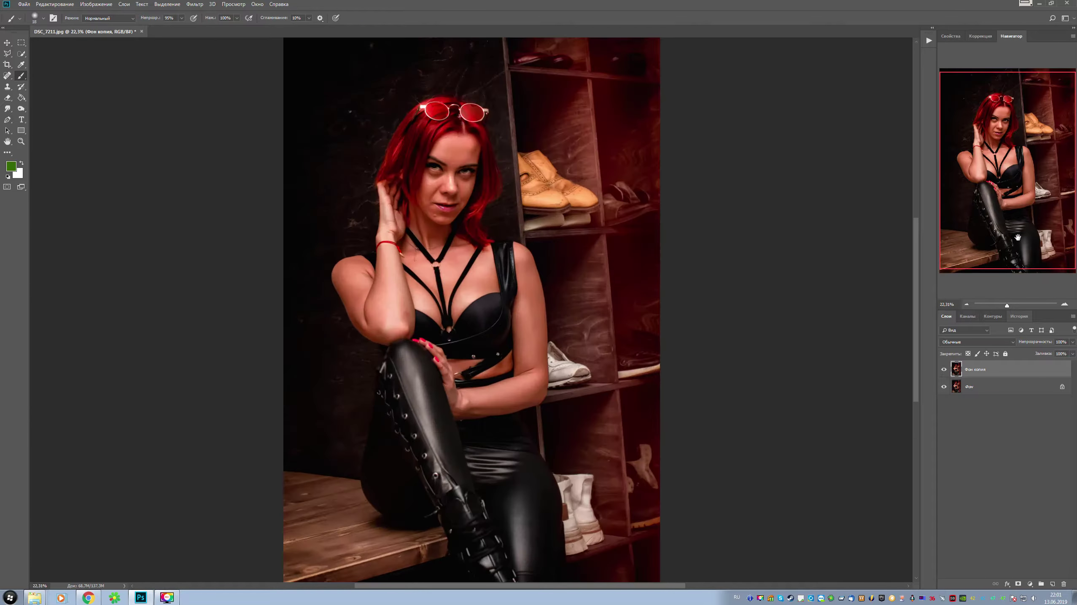
pyautogui.click(1052, 584)
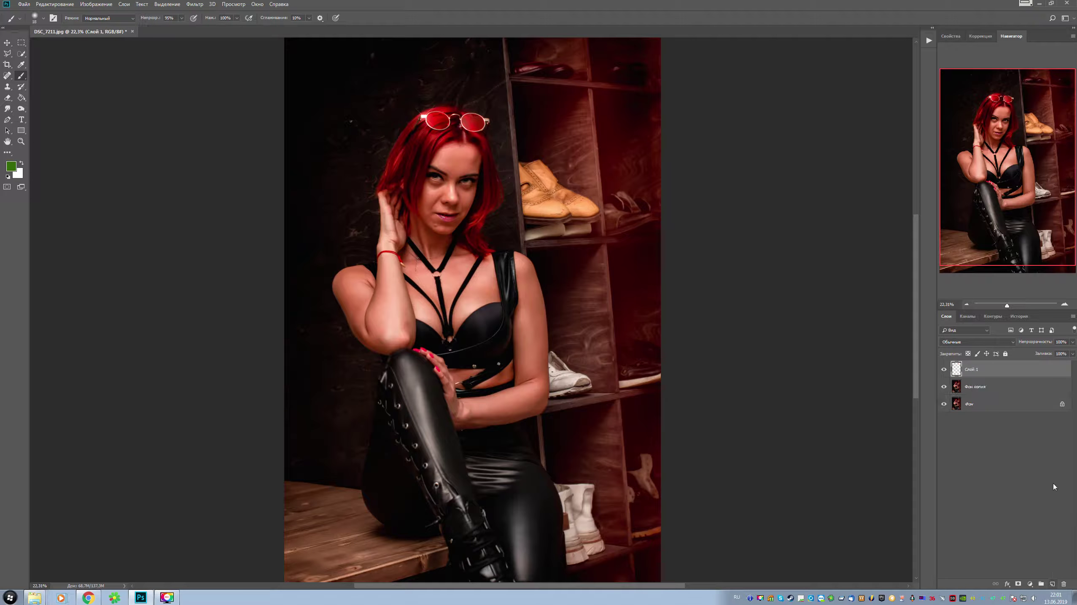
pyautogui.moveTo(1007, 305); pyautogui.dragTo(1027, 305)
pyautogui.moveTo(1018, 192); pyautogui.dragTo(1003, 115)
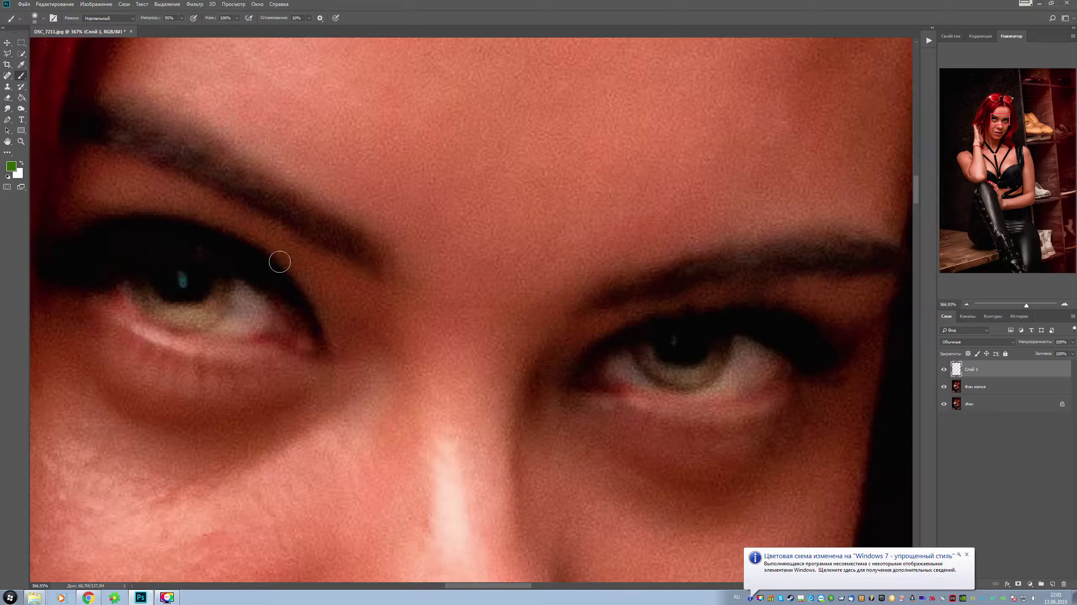
# Set the foreground colour to dark green (H 86°, S 95%, B 40%)
pyautogui.click(967, 555)
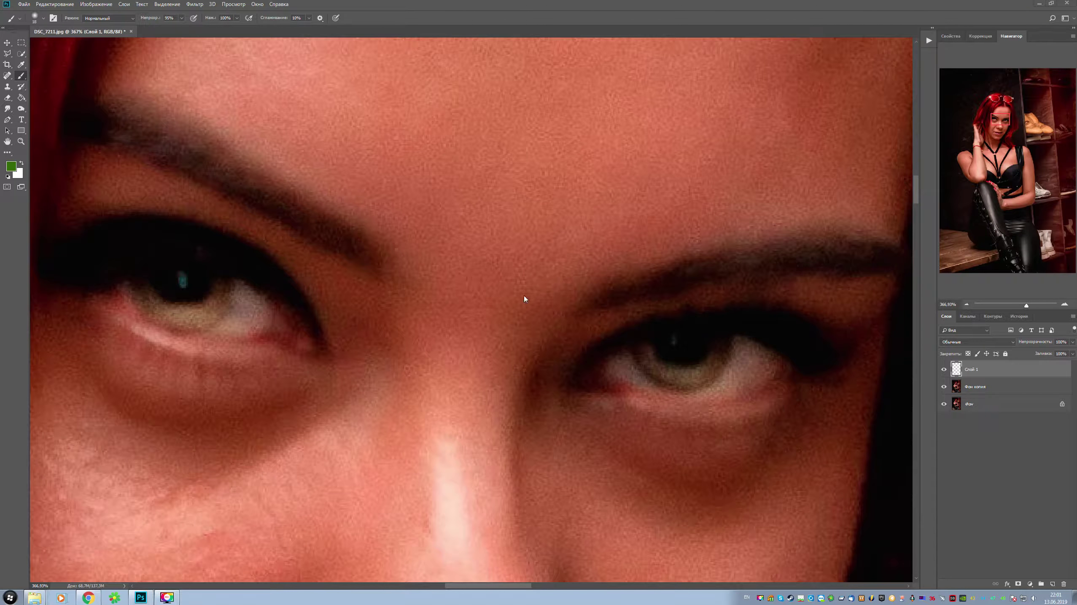
pyautogui.hotkey('alt', 'shift')
pyautogui.click(12, 168)
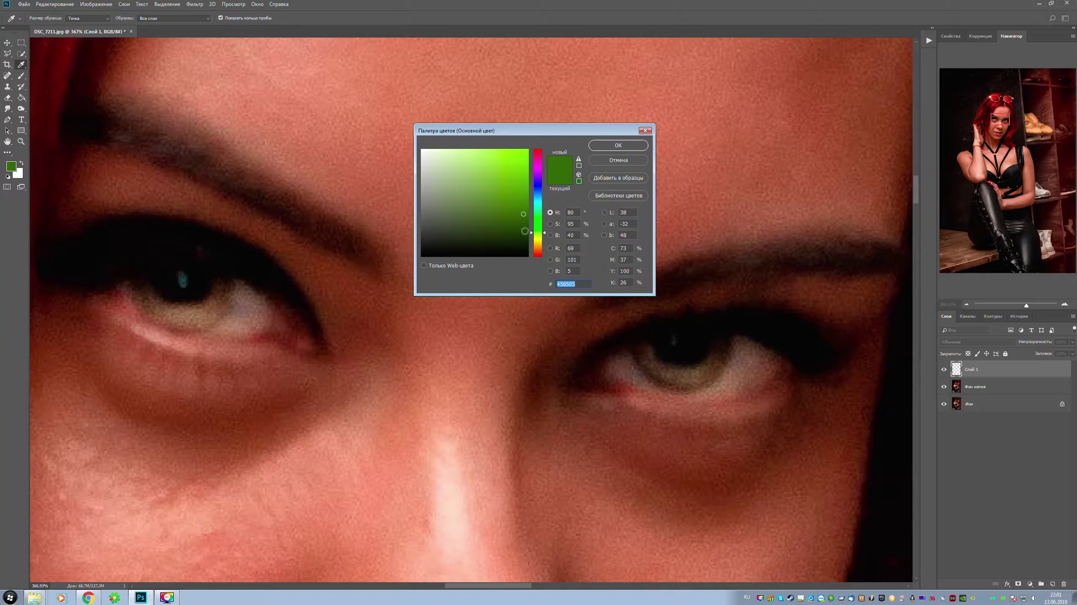
pyautogui.click(618, 145)
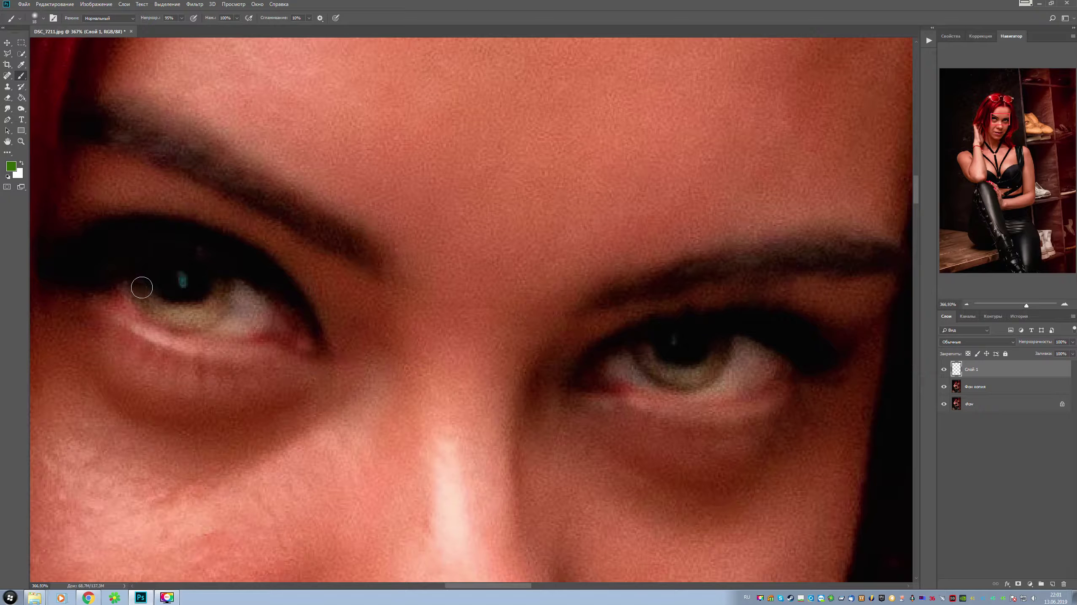
# Adjust the brush hardness and paint green over the left iris
pyautogui.rightClick(140, 285)
pyautogui.moveTo(186, 329); pyautogui.dragTo(219, 330)
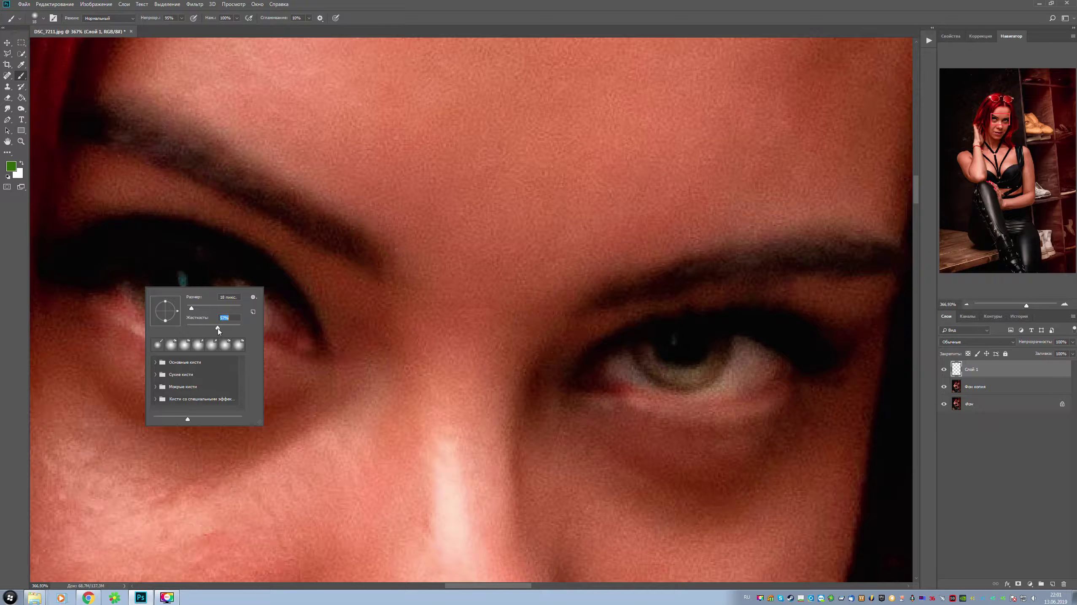
pyautogui.click(138, 285)
pyautogui.moveTo(138, 285)
pyautogui.mouseDown()
pyautogui.moveTo(205, 311)
pyautogui.moveTo(155, 304)
pyautogui.mouseUp()
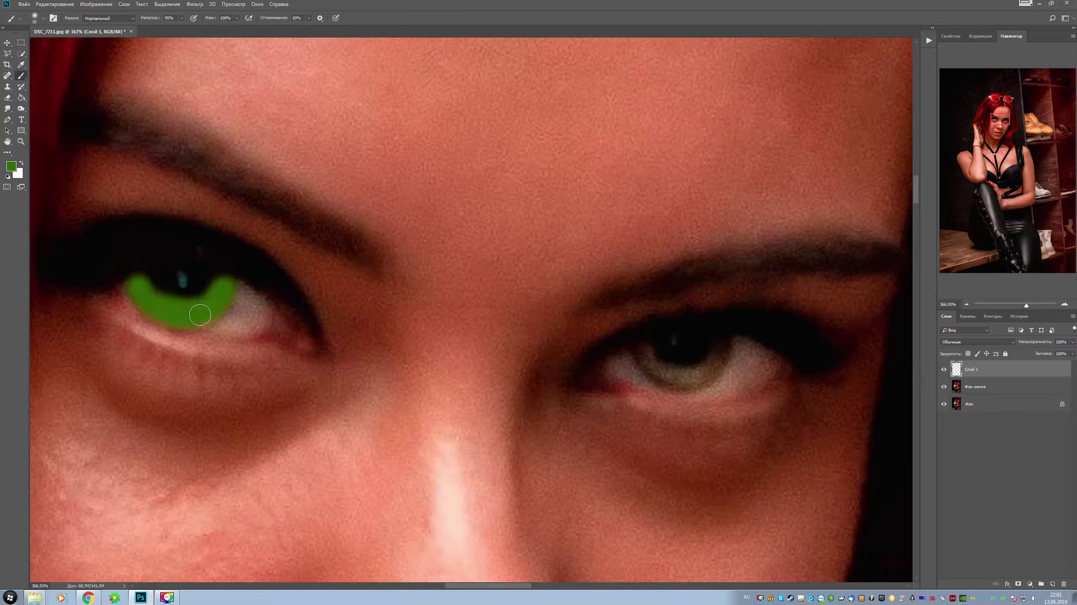
# Shrink the brush to 14 px and paint green over the right iris
pyautogui.rightClick(646, 367)
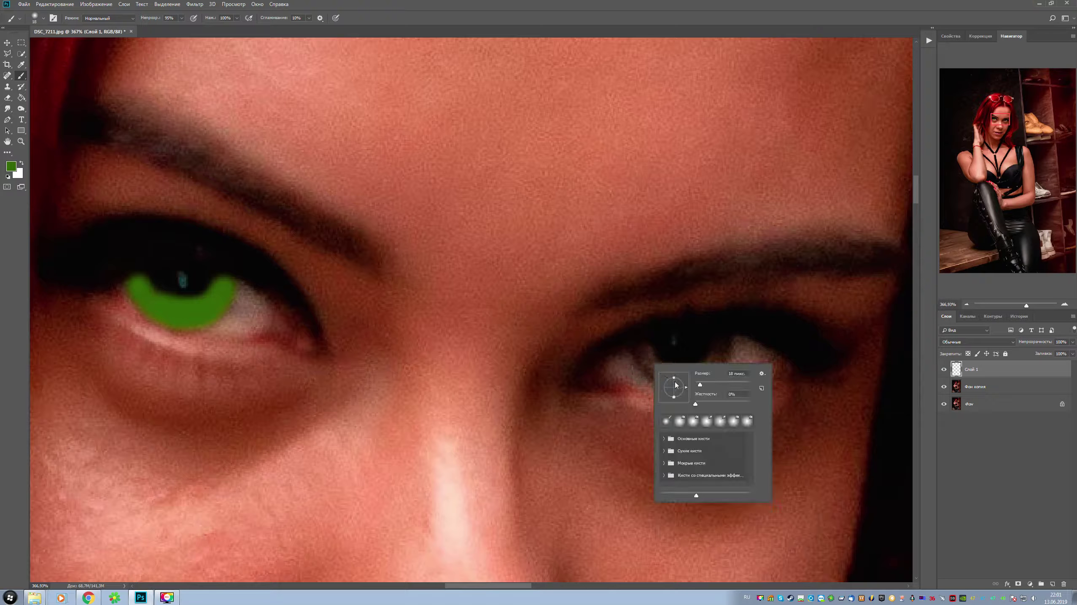
pyautogui.moveTo(700, 385); pyautogui.dragTo(699, 385)
pyautogui.moveTo(642, 351)
pyautogui.mouseDown()
pyautogui.moveTo(714, 364)
pyautogui.moveTo(655, 373)
pyautogui.mouseUp()
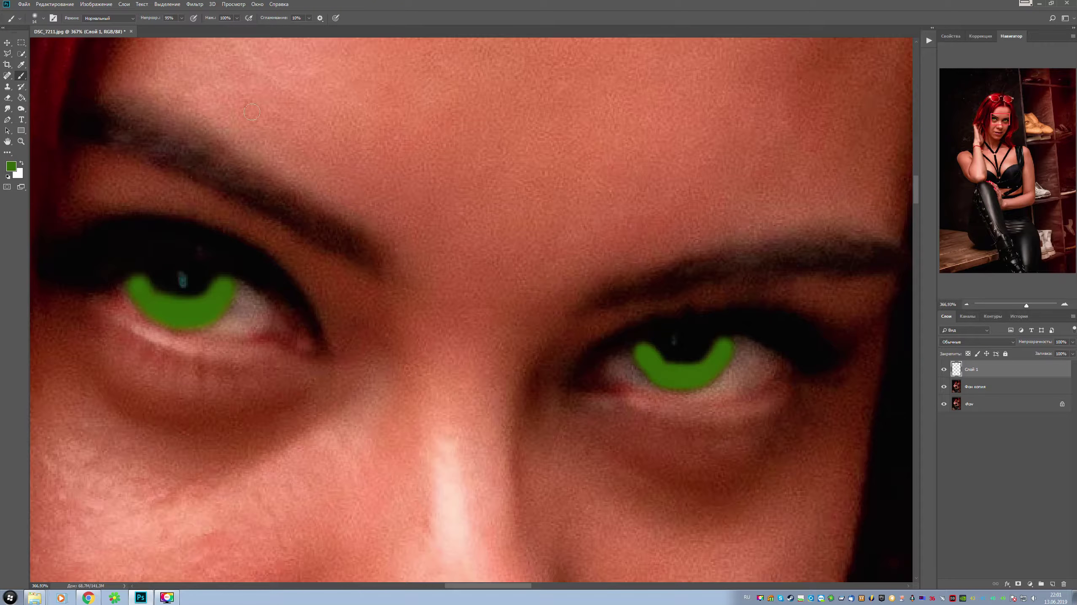
pyautogui.click(192, 5)
pyautogui.moveTo(204, 132)
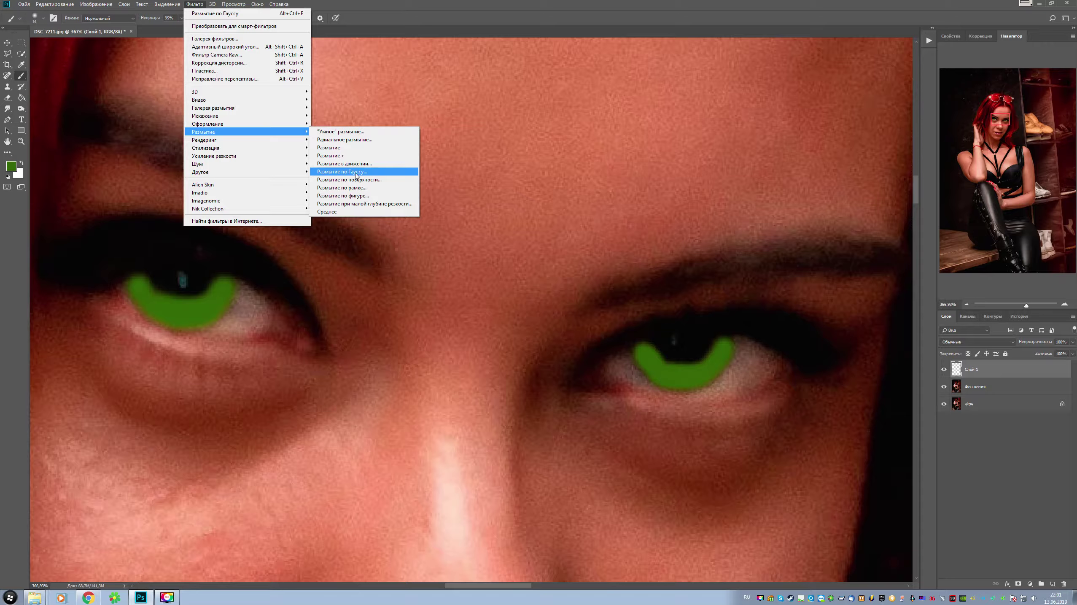
# Apply a Gaussian Blur to Слой 1 to soften the green iris strokes
pyautogui.click(356, 172)
pyautogui.moveTo(694, 403); pyautogui.dragTo(496, 400)
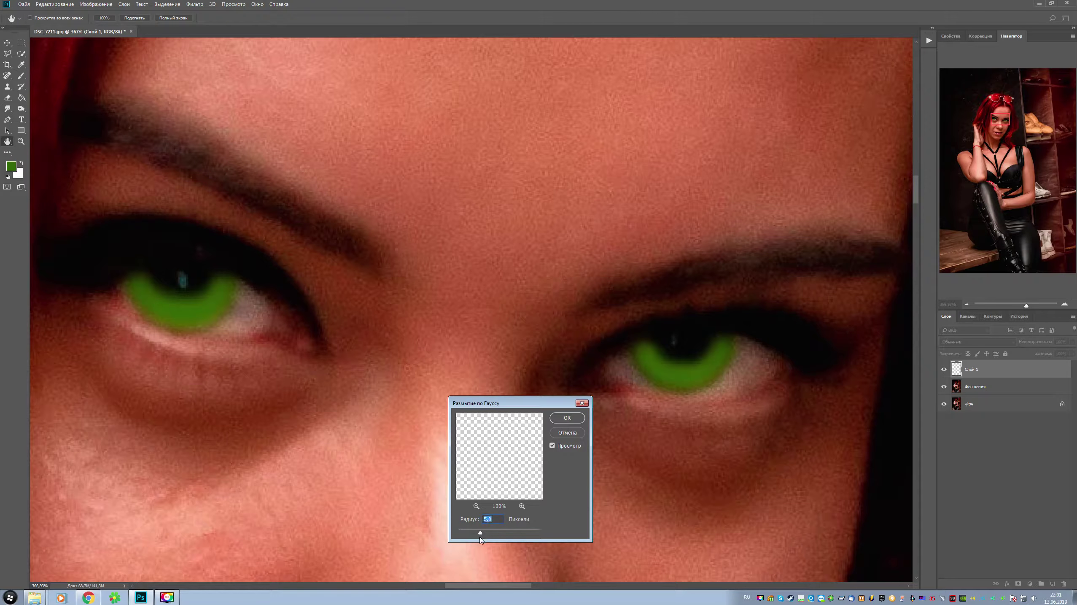
pyautogui.click(567, 417)
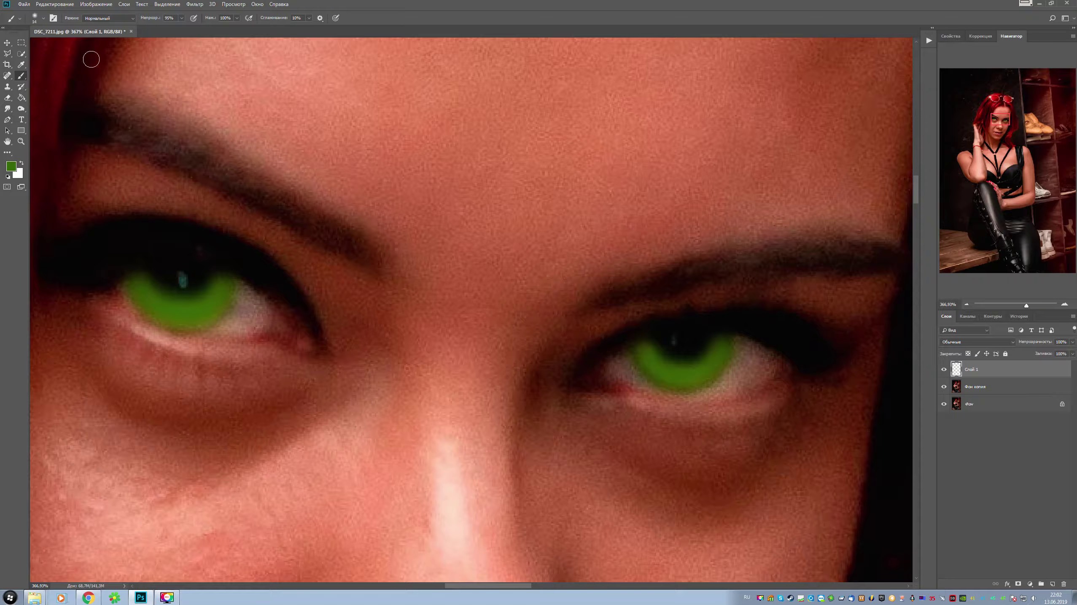
# Erase the green overspill around the right iris with a soft eraser
pyautogui.click(7, 99)
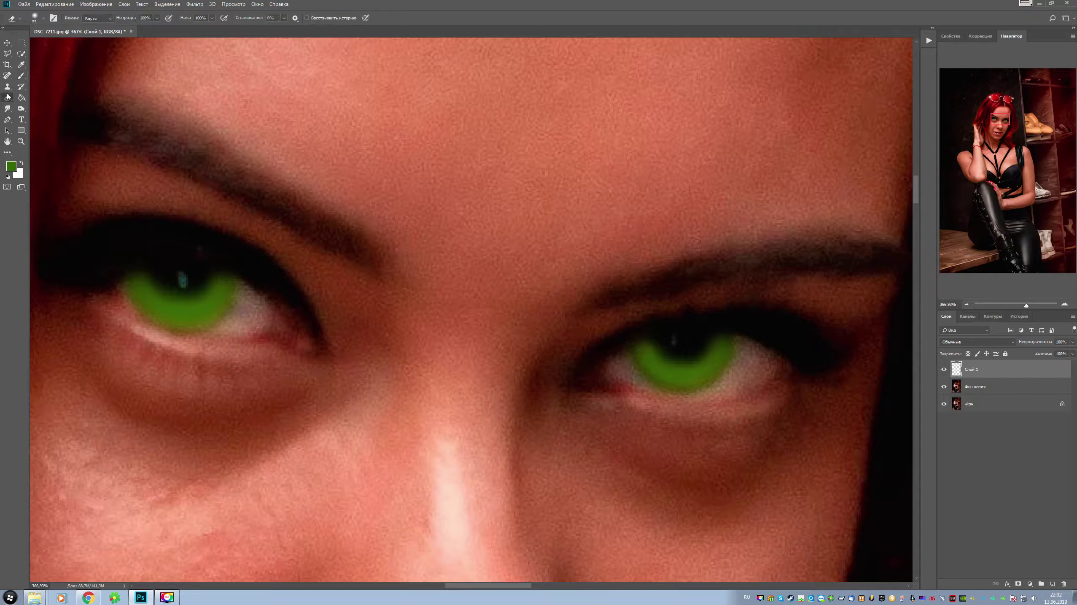
pyautogui.rightClick(214, 178)
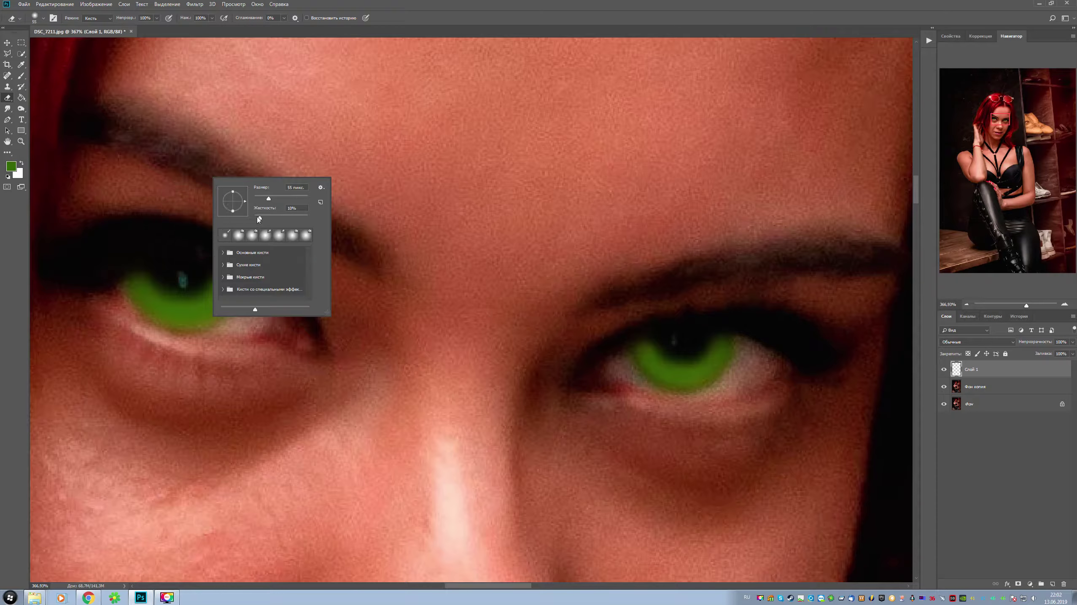
pyautogui.click(166, 218)
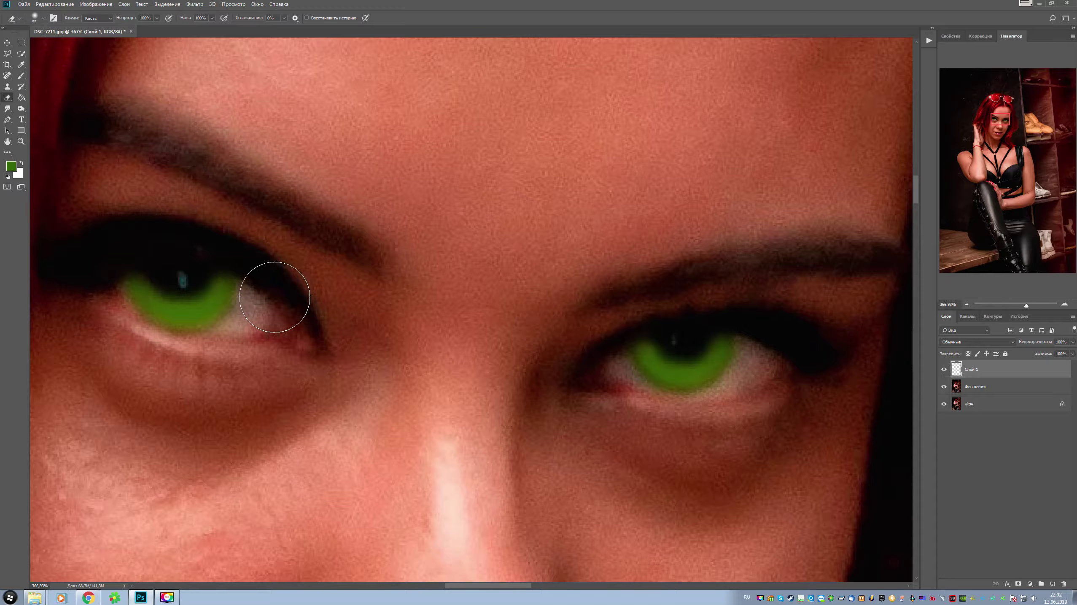
pyautogui.moveTo(683, 312); pyautogui.dragTo(686, 343)
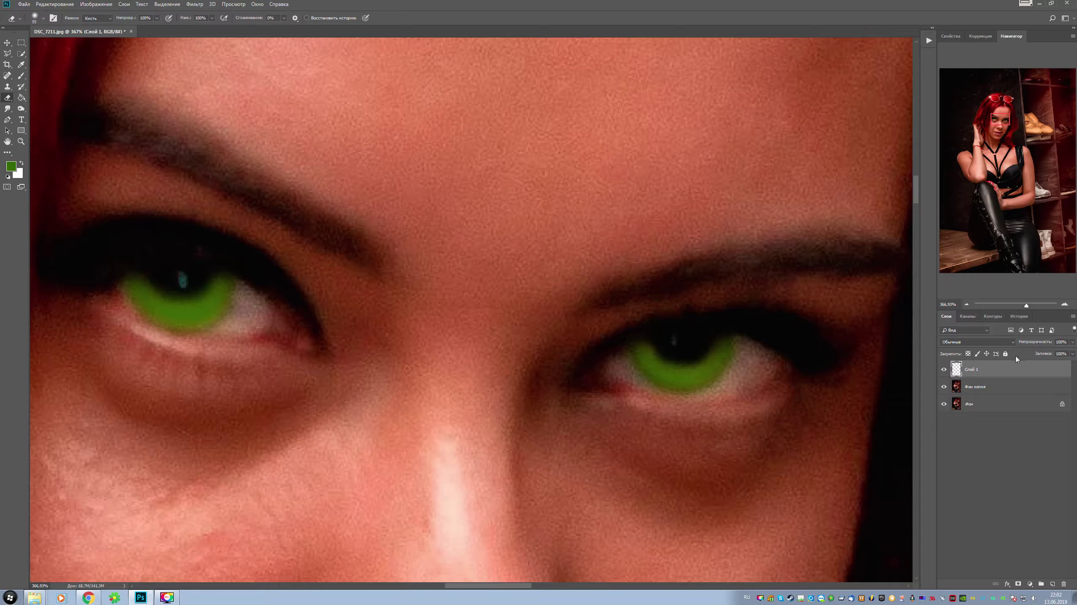
pyautogui.click(984, 381)
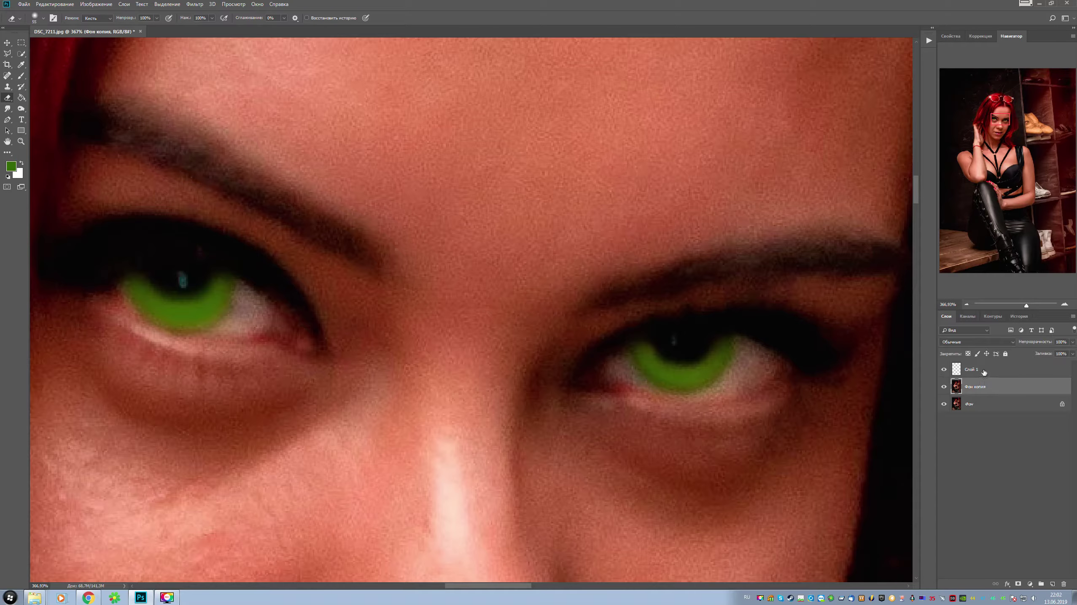
# Set Слой 1's blend mode to Цветность (Color)
pyautogui.click(988, 369)
pyautogui.click(976, 341)
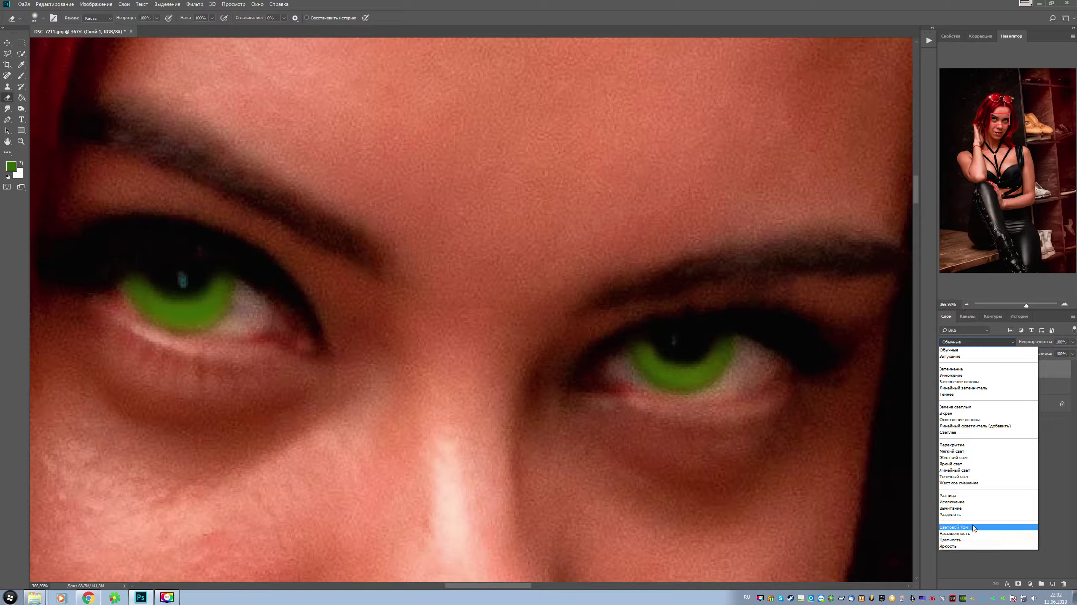
pyautogui.click(955, 540)
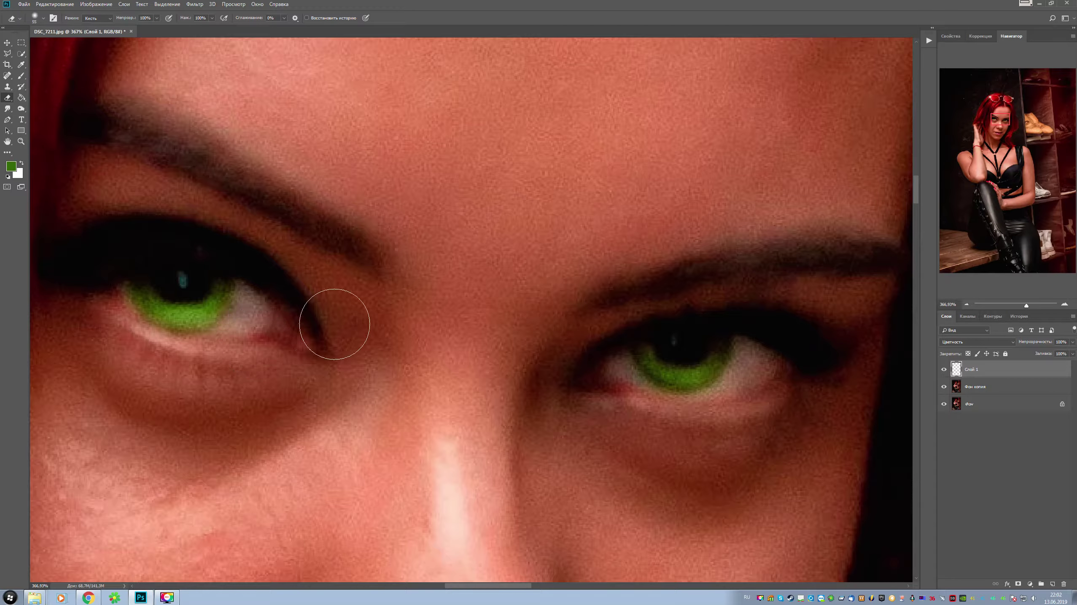
pyautogui.hotkey('ctrl', 'u')
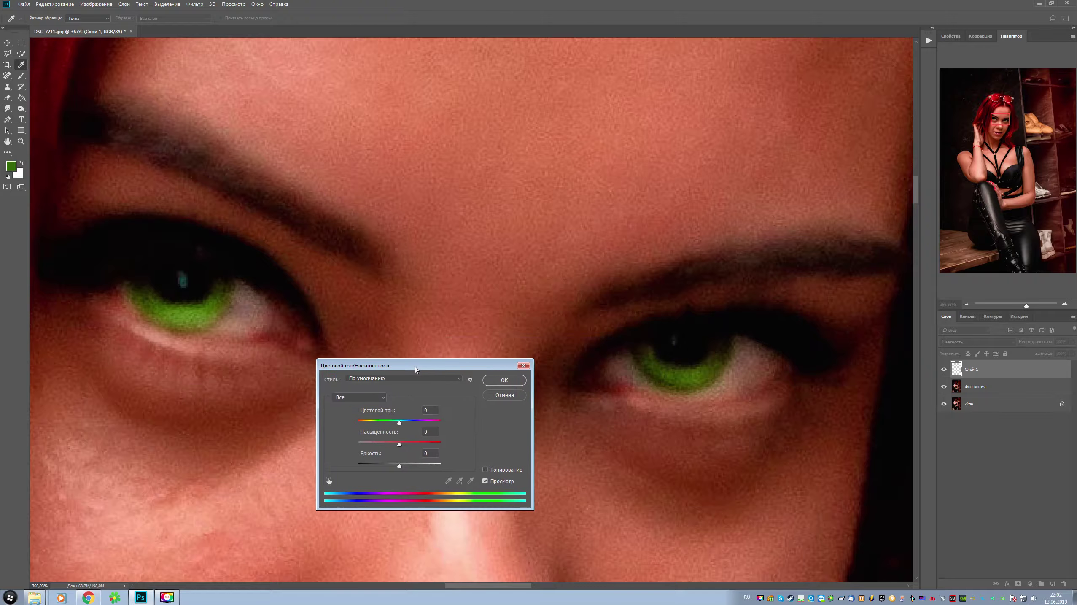
# Shift Слой 1's hue by +18 with Hue/Saturation for a brighter emerald green
pyautogui.moveTo(398, 423); pyautogui.dragTo(408, 426)
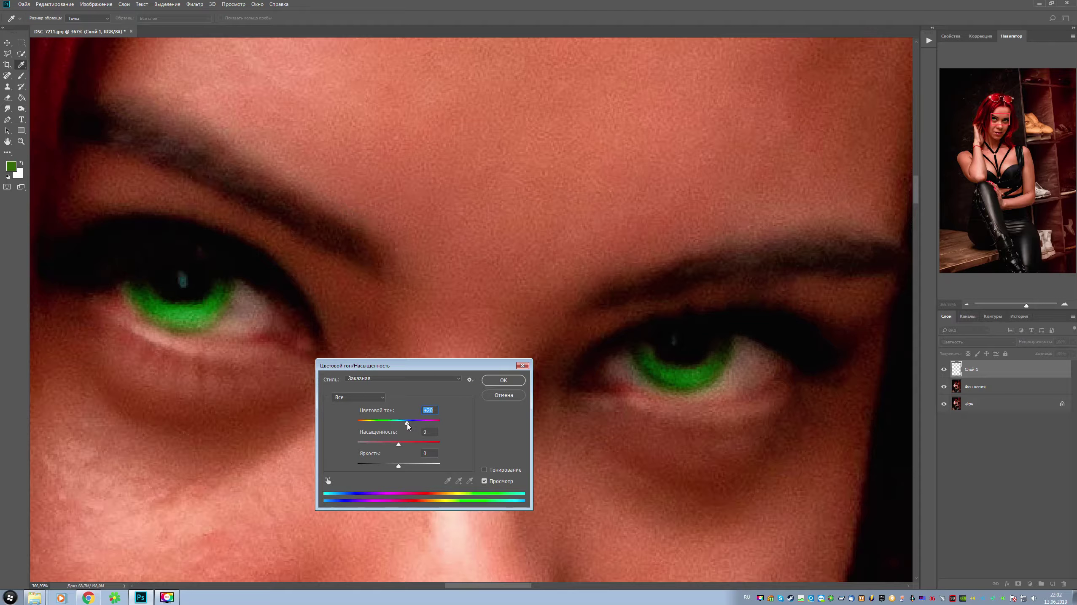
pyautogui.click(502, 380)
pyautogui.press('e')
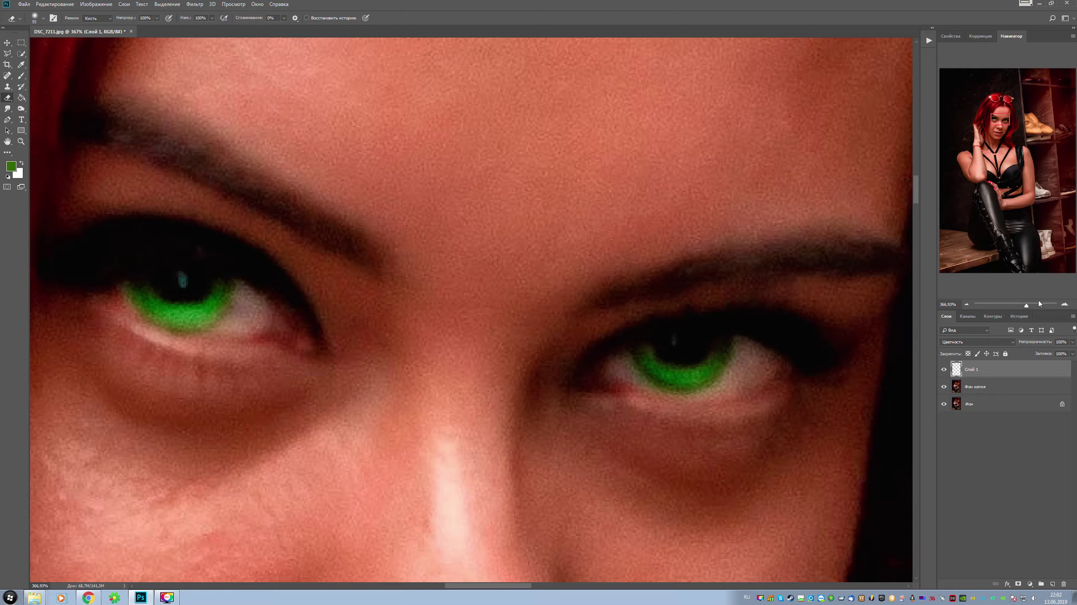
pyautogui.moveTo(1026, 306); pyautogui.dragTo(1019, 305)
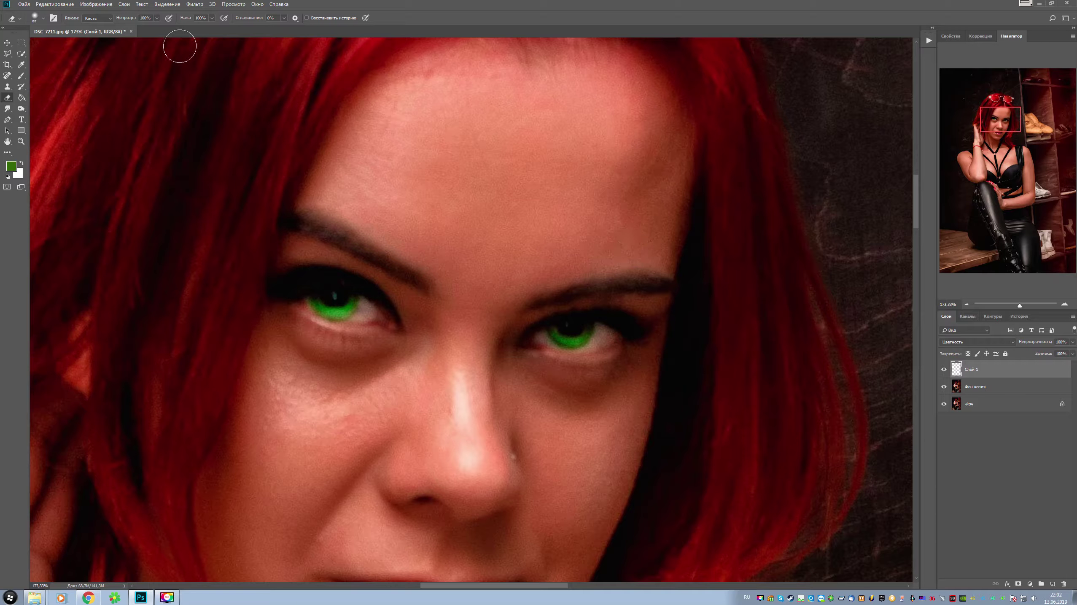
# Apply a Curves adjustment to the green eye layer, with the dialog moved below the eyes
pyautogui.click(97, 4)
pyautogui.moveTo(99, 26)
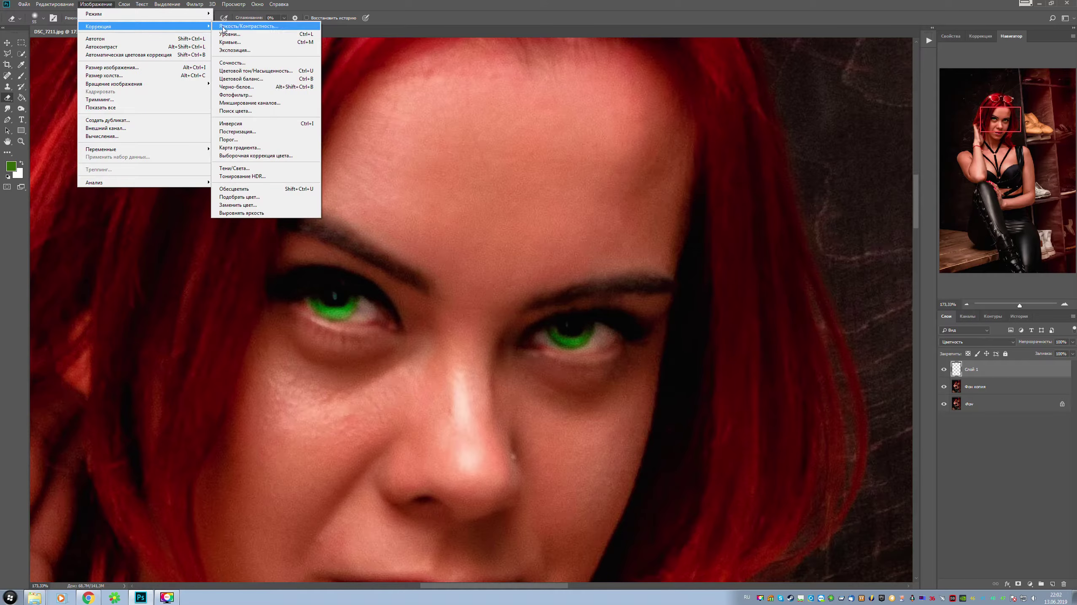
pyautogui.click(253, 42)
pyautogui.moveTo(570, 123); pyautogui.dragTo(570, 367)
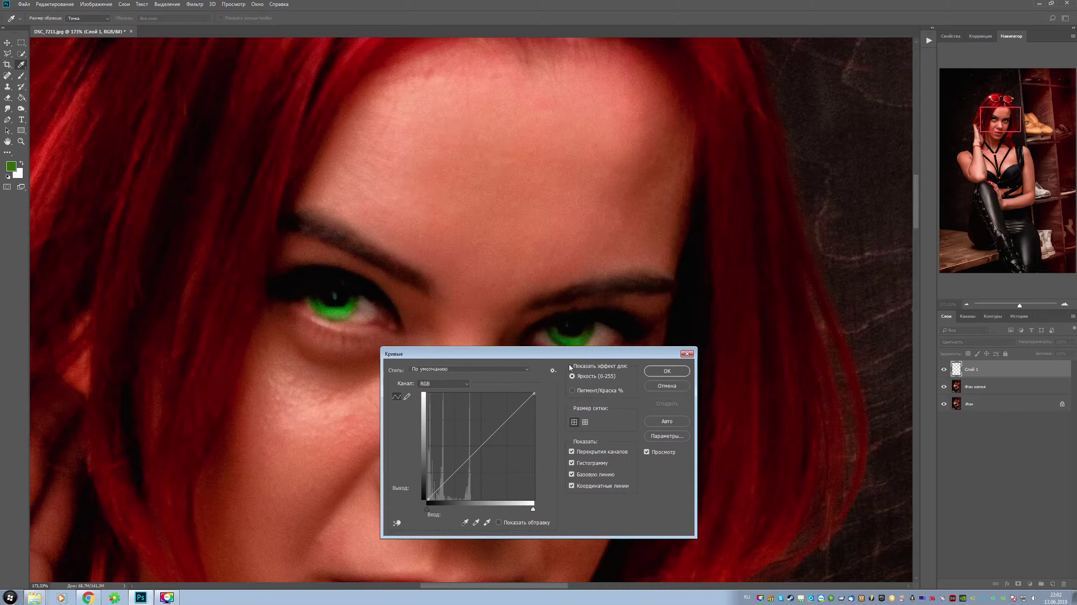
pyautogui.moveTo(677, 355); pyautogui.dragTo(663, 391)
pyautogui.click(678, 388)
# Lower Слой 1's brightness to -104 using Brightness/Contrast
pyautogui.press('e')
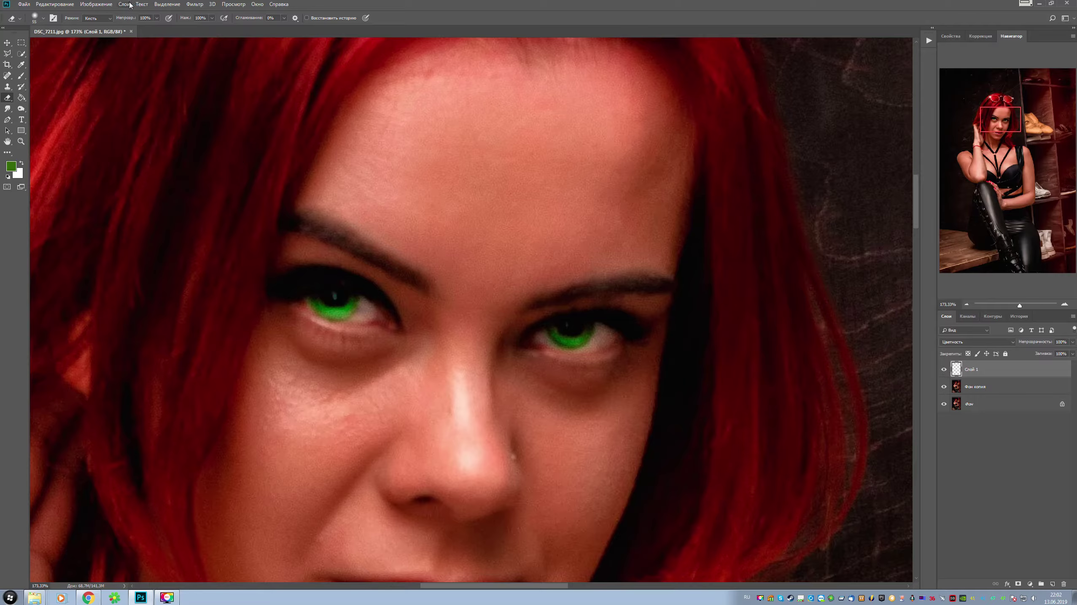
pyautogui.click(96, 3)
pyautogui.click(237, 29)
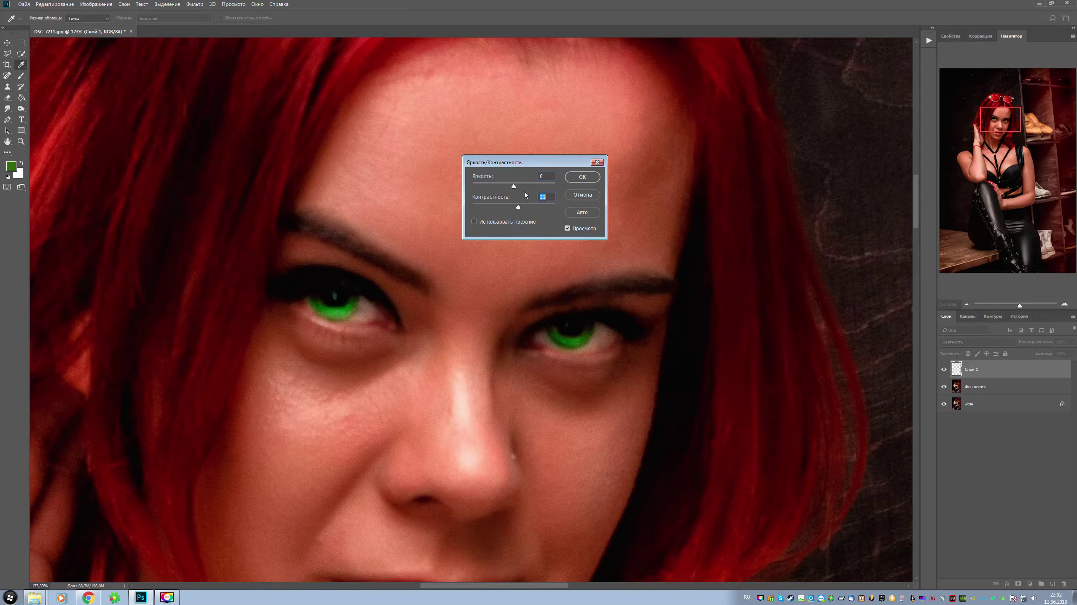
pyautogui.moveTo(515, 188); pyautogui.dragTo(483, 190)
pyautogui.click(595, 177)
pyautogui.press('e')
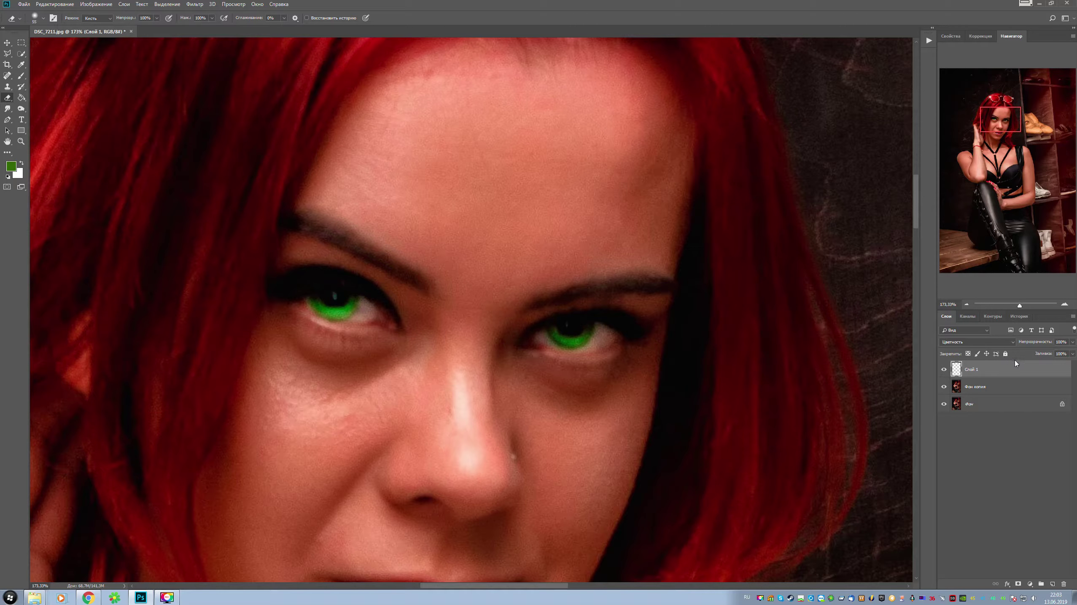
# Select Фон копия together with Слой 1 and apply Merge Layers
pyautogui.keyDown('ctrl'); pyautogui.click(986, 388); pyautogui.keyUp('ctrl')
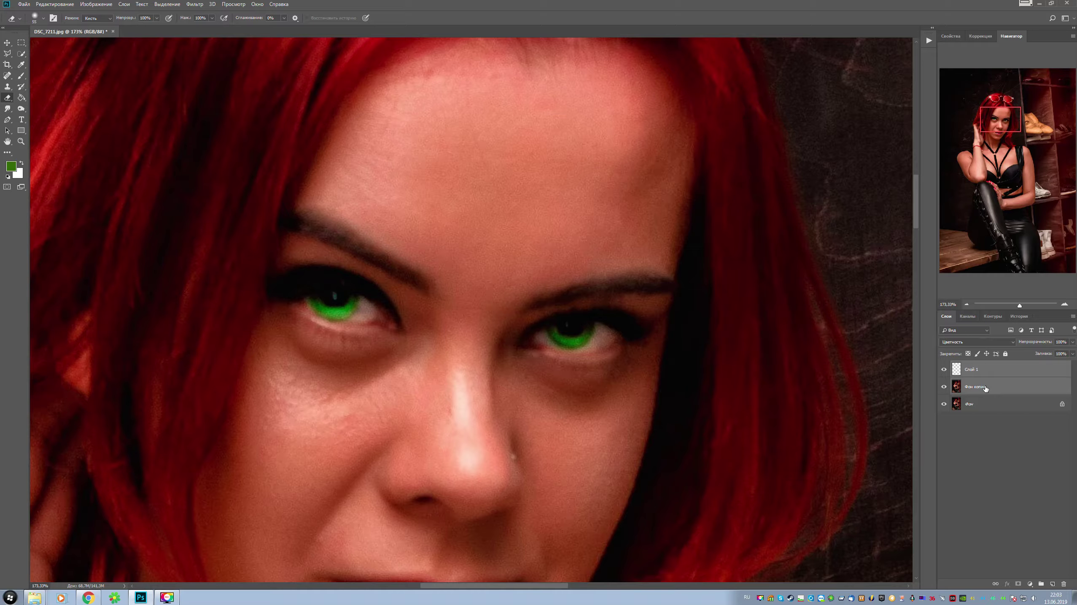
pyautogui.click(984, 371)
pyautogui.click(1070, 355)
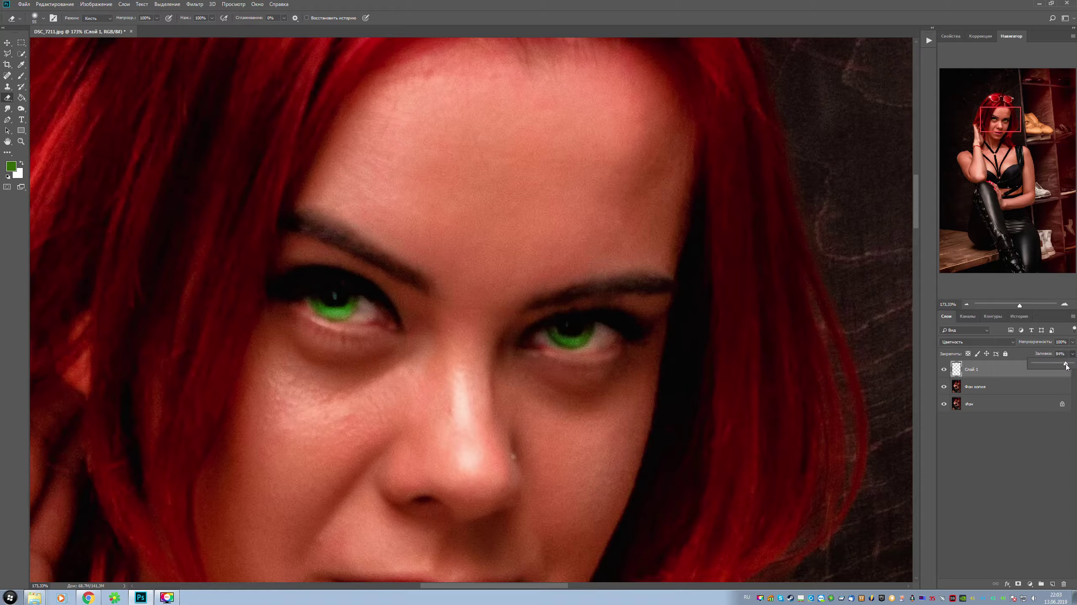
pyautogui.keyDown('ctrl'); pyautogui.click(978, 386); pyautogui.keyUp('ctrl')
pyautogui.rightClick(978, 386)
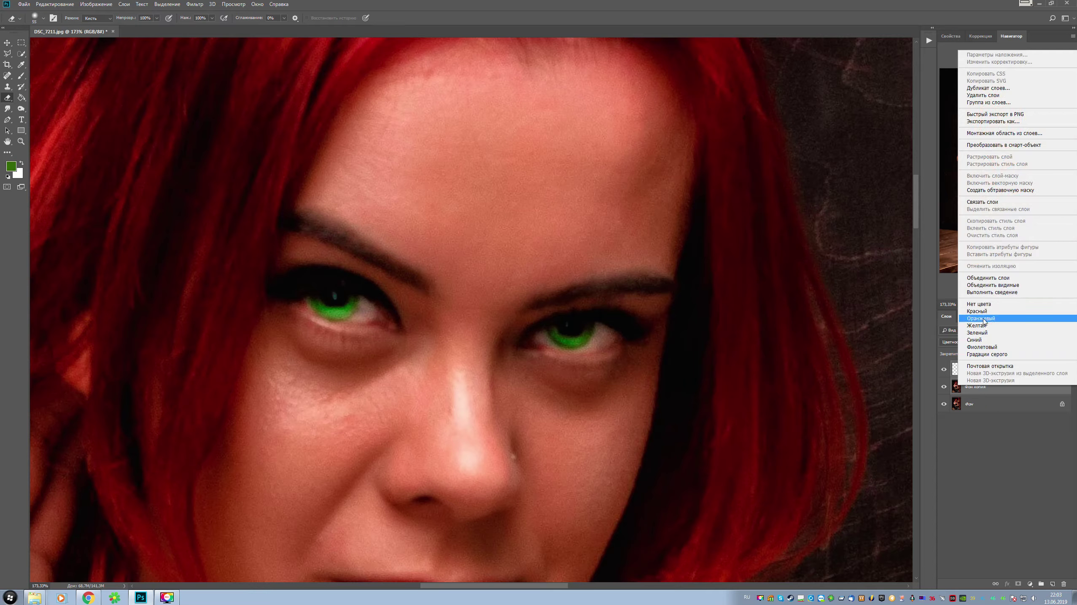
pyautogui.click(1024, 280)
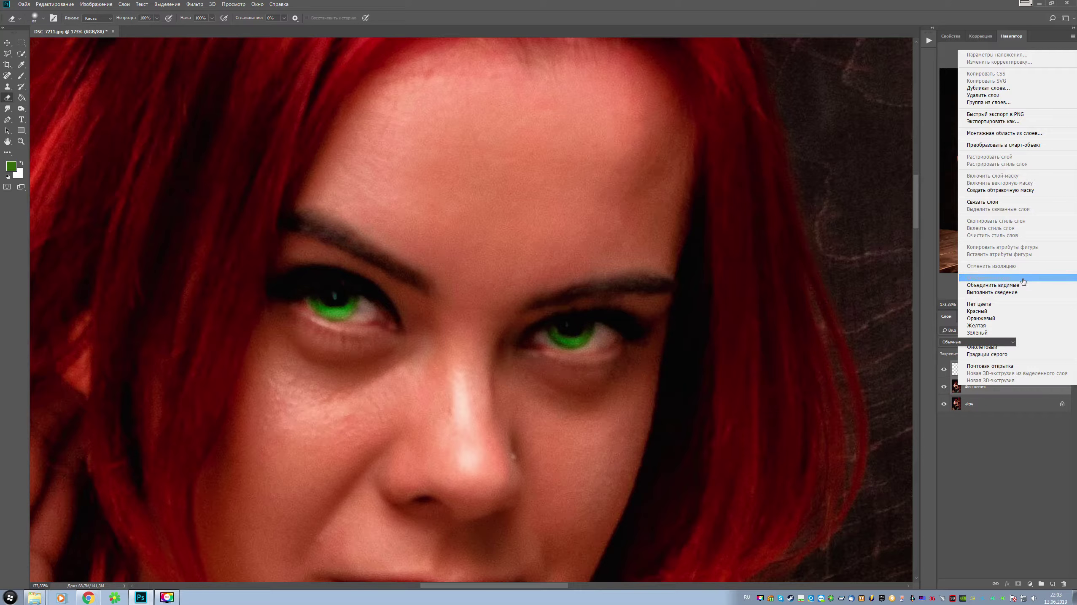
# Add a new layer with white as foreground colour and Overlay (Перекрытие) blend mode
pyautogui.click(1053, 584)
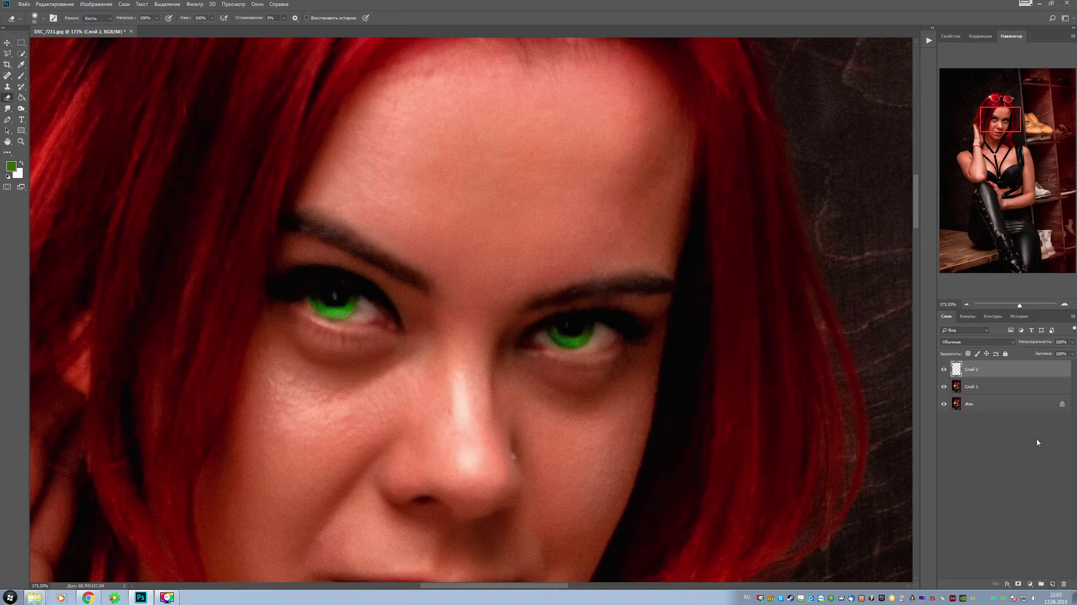
pyautogui.click(22, 164)
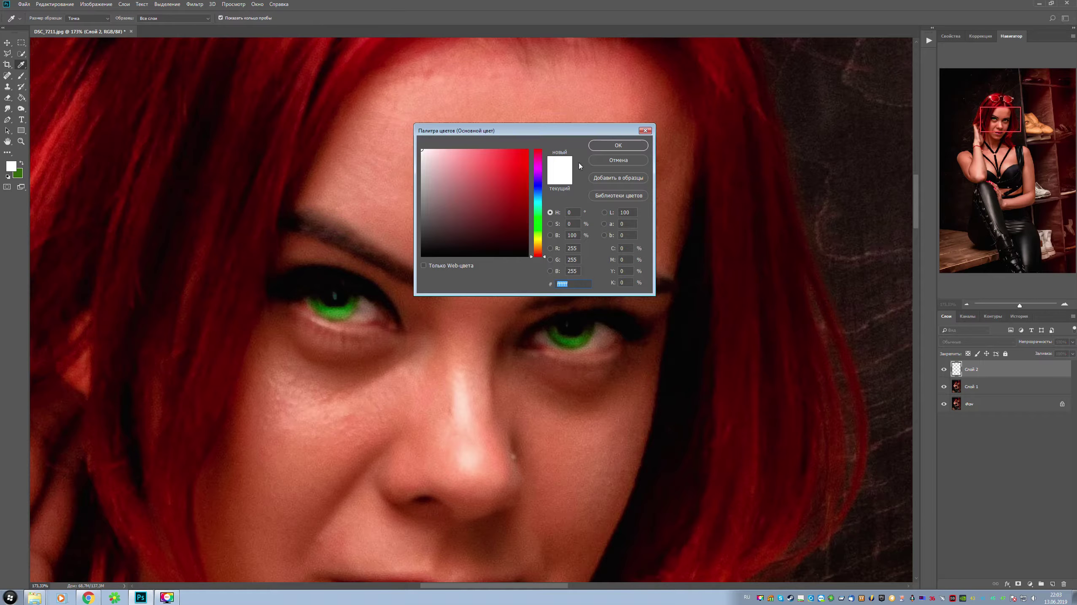
pyautogui.click(635, 148)
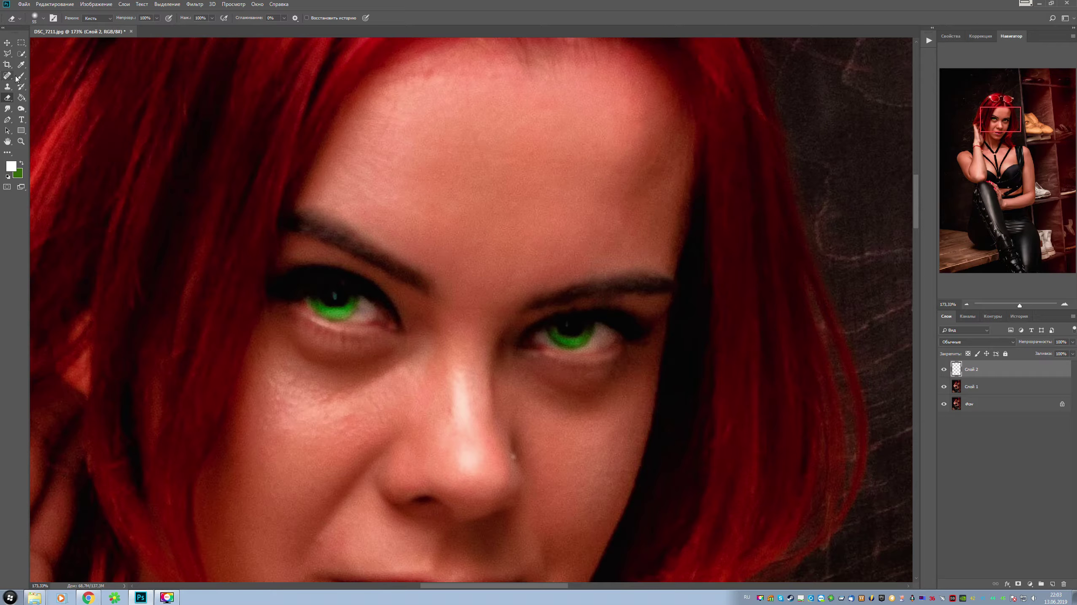
pyautogui.click(982, 342)
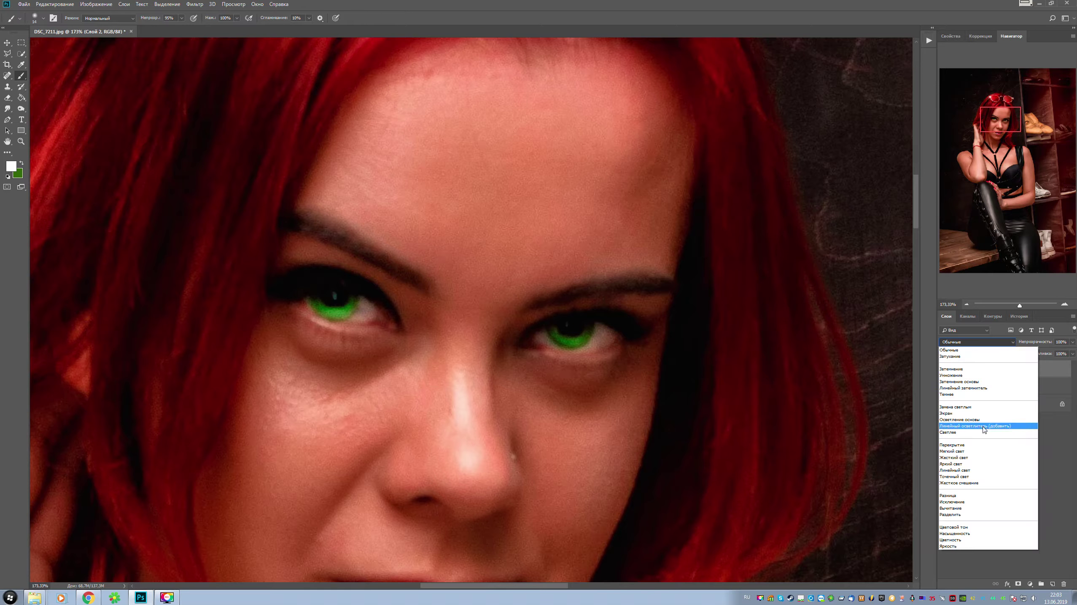
pyautogui.click(967, 445)
# Paint white strokes along both iris rims, then lower the layer's fill to about 55%
pyautogui.click(1024, 304)
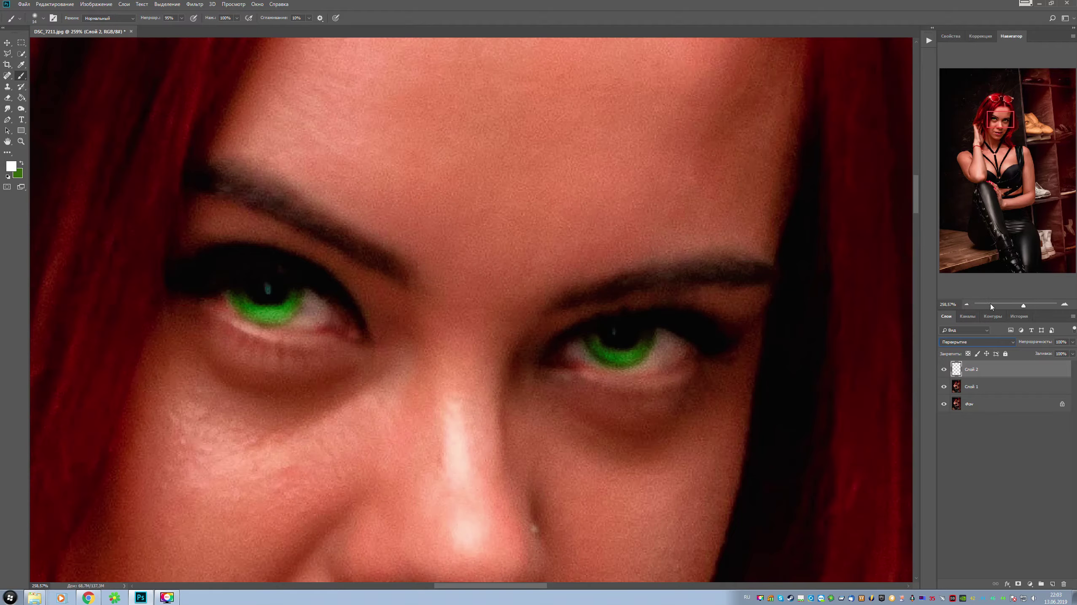
pyautogui.moveTo(1025, 303); pyautogui.dragTo(1026, 305)
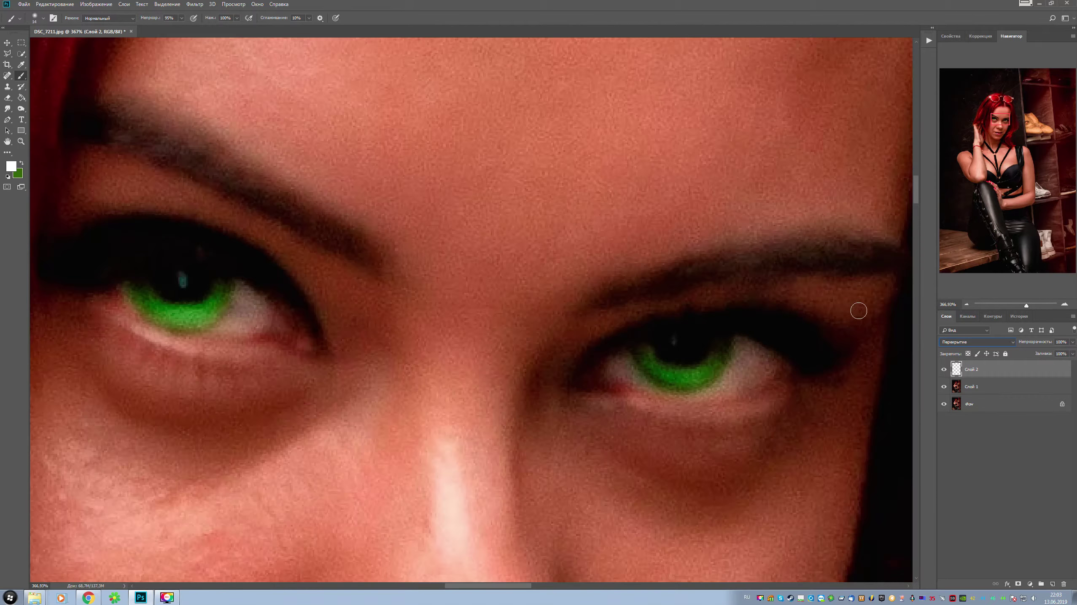
pyautogui.rightClick(170, 274)
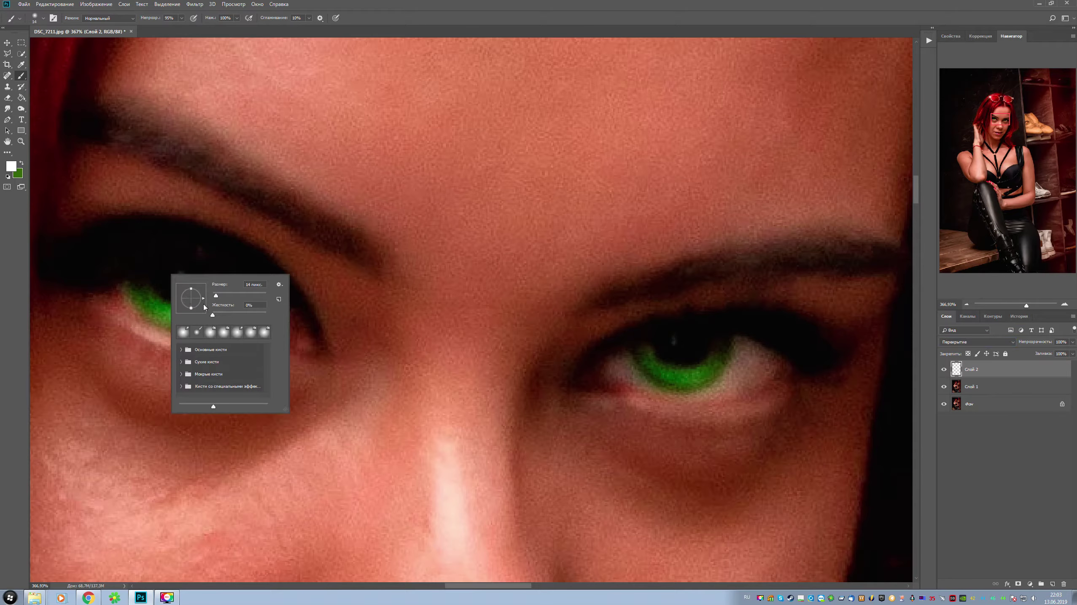
pyautogui.click(147, 283)
pyautogui.moveTo(155, 295)
pyautogui.mouseDown()
pyautogui.moveTo(214, 294)
pyautogui.moveTo(146, 281)
pyautogui.moveTo(211, 299)
pyautogui.mouseUp()
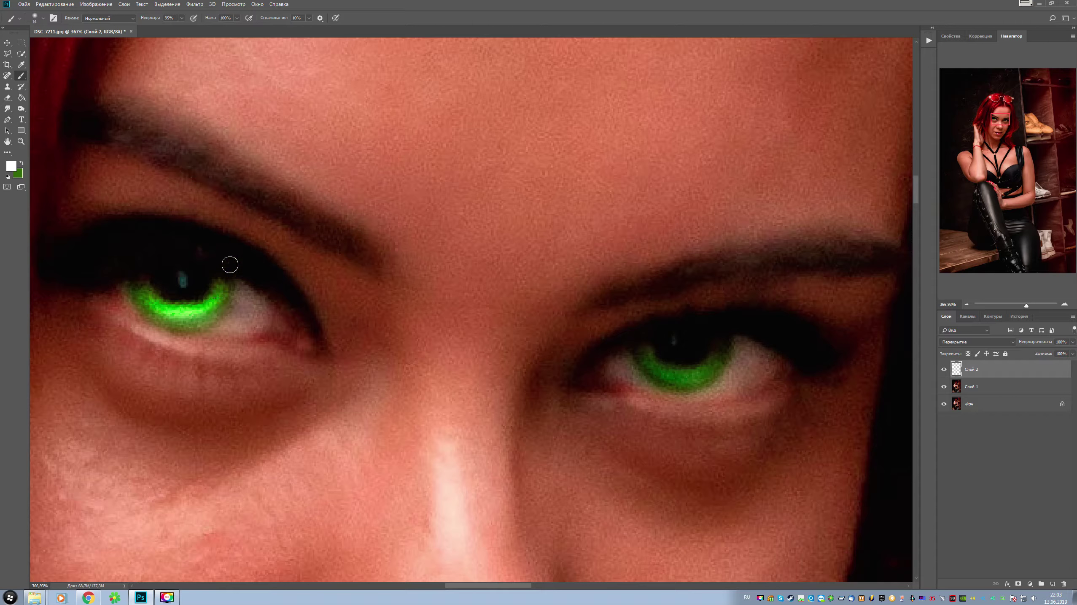
pyautogui.moveTo(184, 313); pyautogui.dragTo(230, 275)
pyautogui.moveTo(650, 335)
pyautogui.mouseDown()
pyautogui.moveTo(671, 361)
pyautogui.moveTo(712, 341)
pyautogui.moveTo(663, 360)
pyautogui.moveTo(648, 345)
pyautogui.moveTo(652, 358)
pyautogui.moveTo(681, 361)
pyautogui.moveTo(712, 348)
pyautogui.moveTo(671, 365)
pyautogui.moveTo(657, 347)
pyautogui.mouseUp()
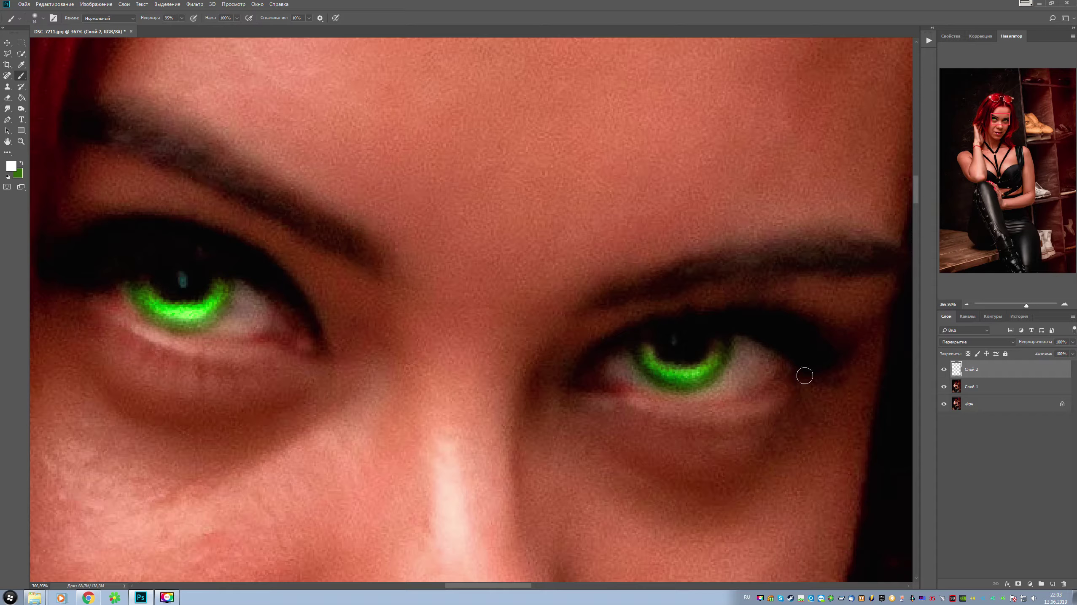
pyautogui.moveTo(753, 348)
pyautogui.mouseDown()
pyautogui.moveTo(712, 356)
pyautogui.moveTo(719, 345)
pyautogui.mouseUp()
pyautogui.click(1073, 354)
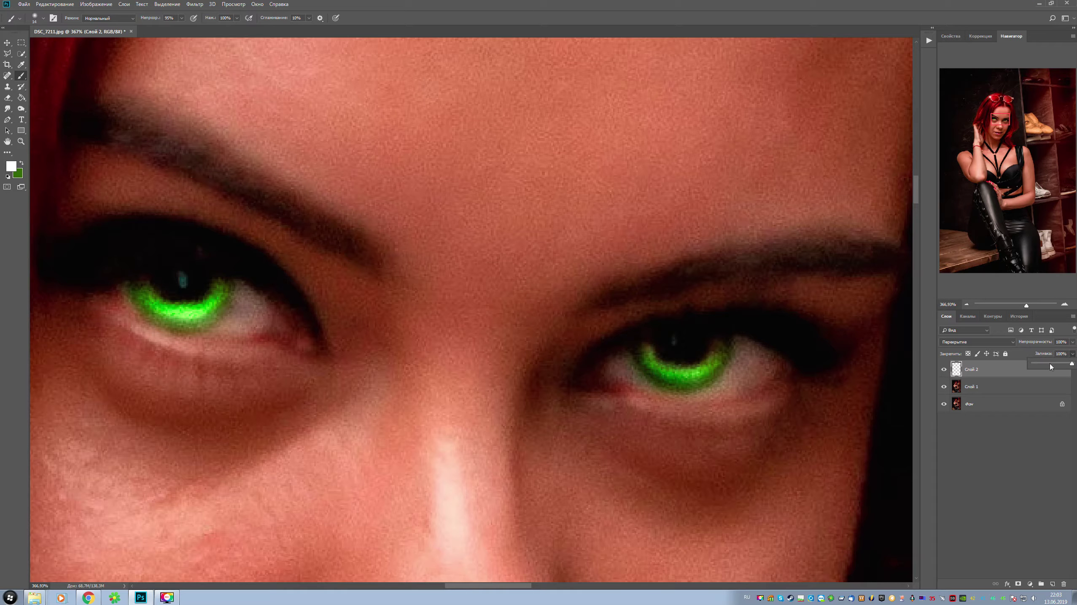
pyautogui.moveTo(1051, 367); pyautogui.dragTo(1048, 366)
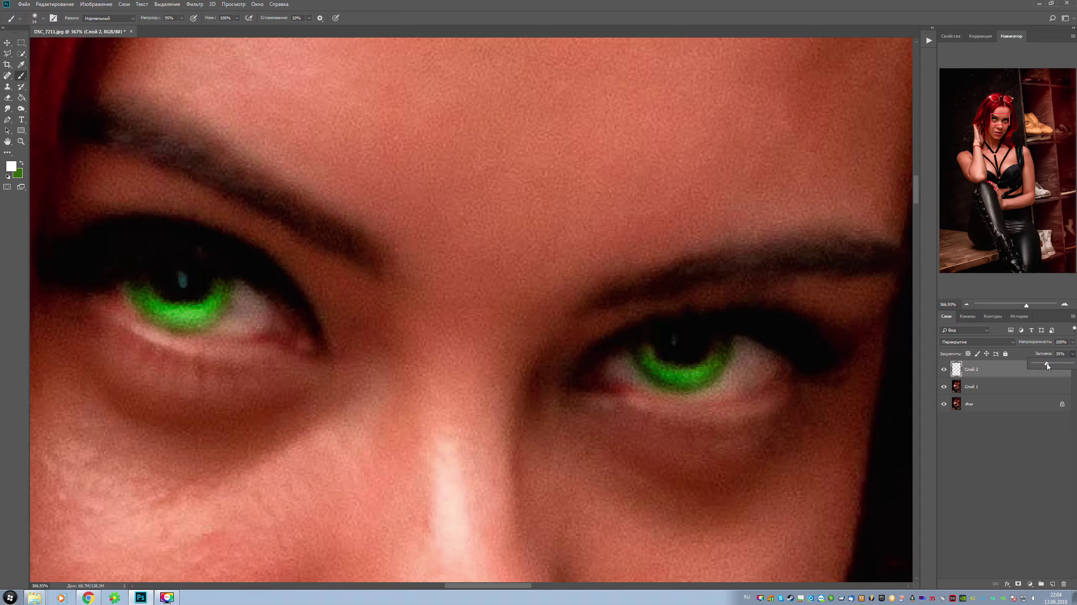
# Merge Слой 1 and the highlight layer into a single Слой 2 above Фон
pyautogui.moveTo(1026, 306); pyautogui.dragTo(1015, 307)
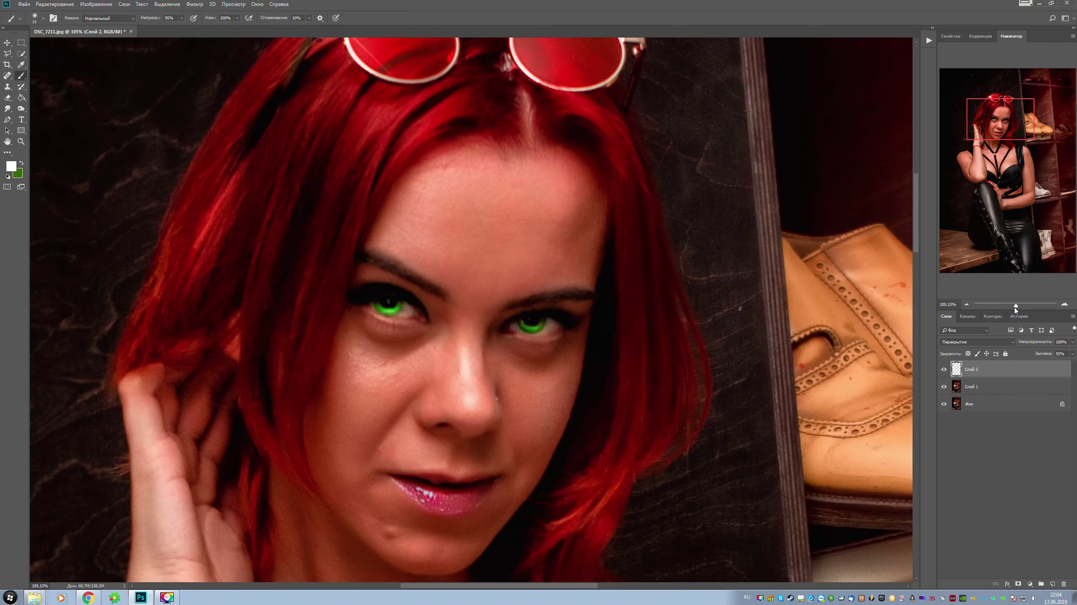
pyautogui.click(1074, 355)
pyautogui.keyDown('shift'); pyautogui.click(985, 386); pyautogui.keyUp('shift')
pyautogui.rightClick(985, 386)
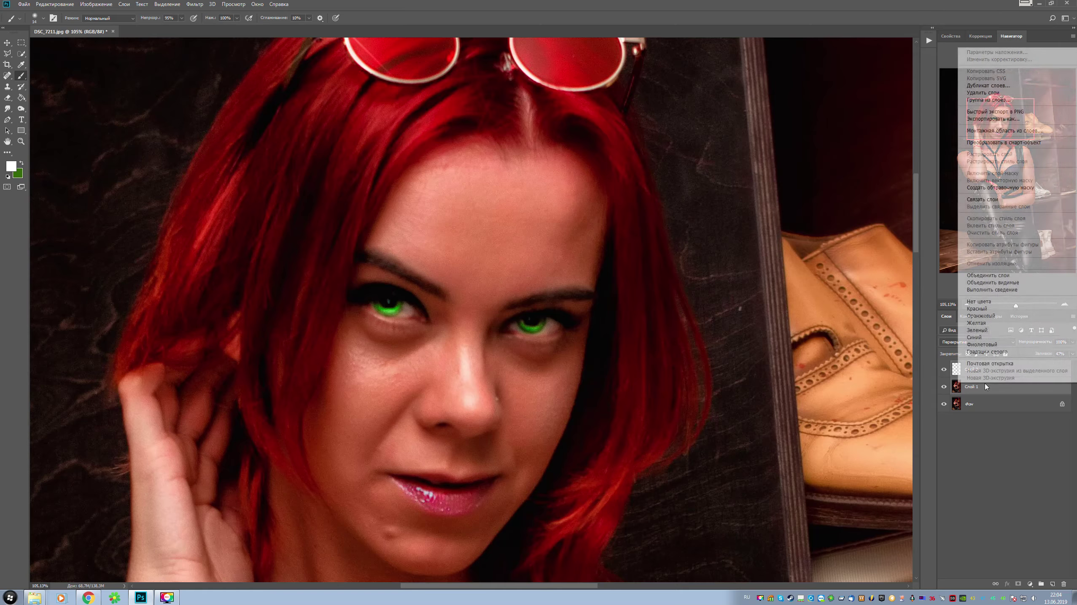
pyautogui.click(999, 276)
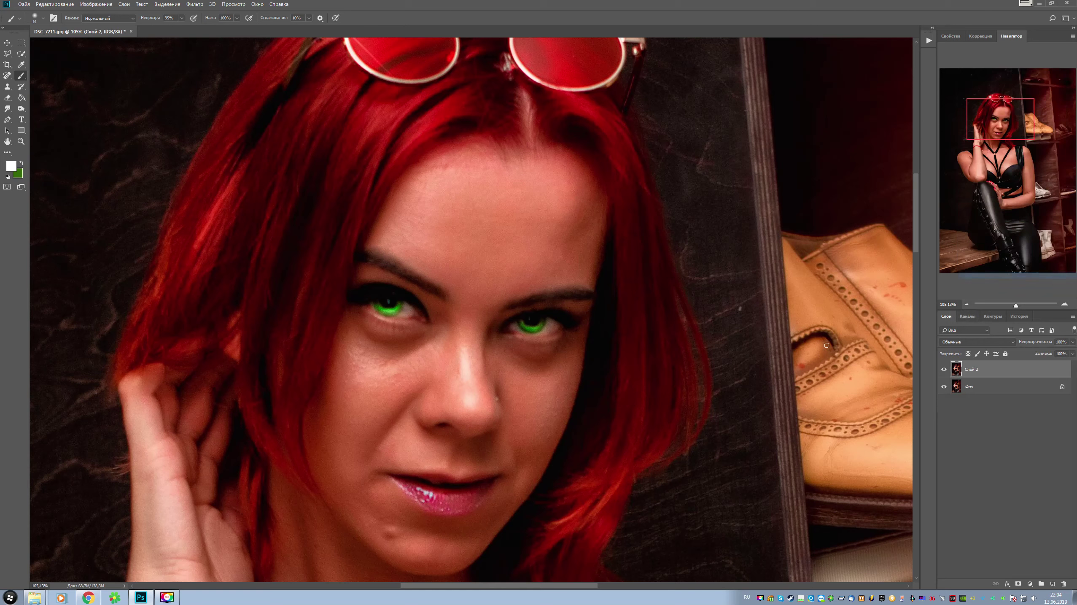
pyautogui.click(21, 109)
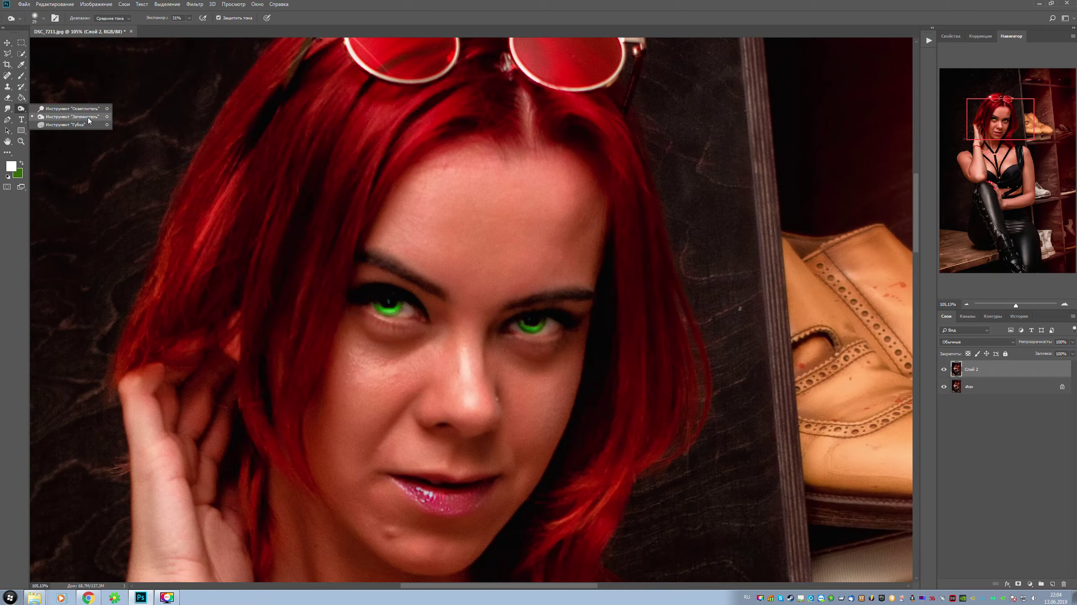
# Dodge the lower right iris at 29% exposure
pyautogui.click(89, 120)
pyautogui.scroll(5, 471, 310)
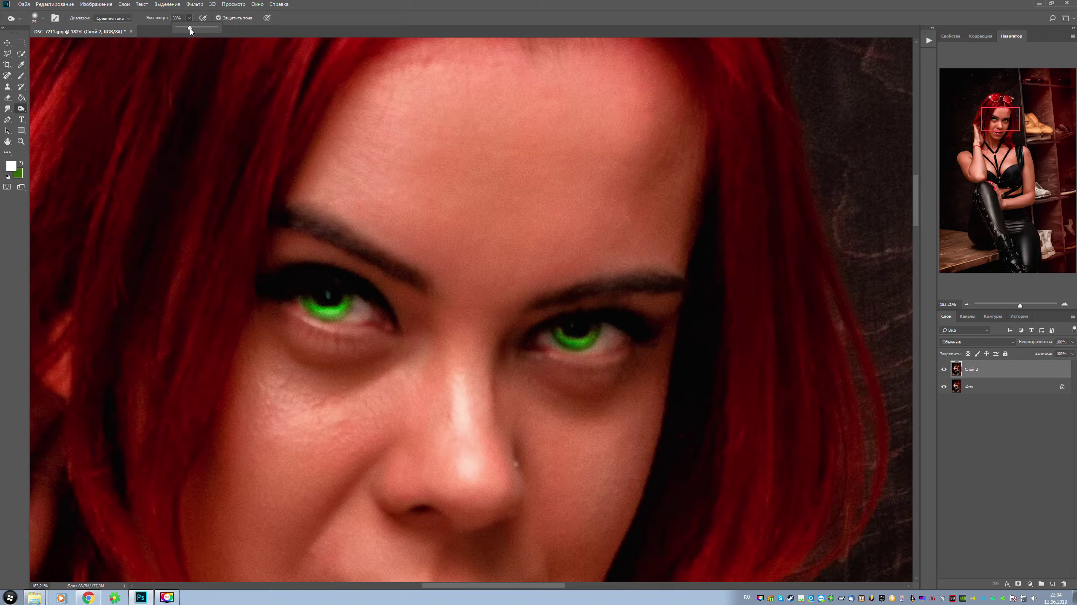
pyautogui.moveTo(190, 31); pyautogui.dragTo(192, 30)
pyautogui.click(311, 301)
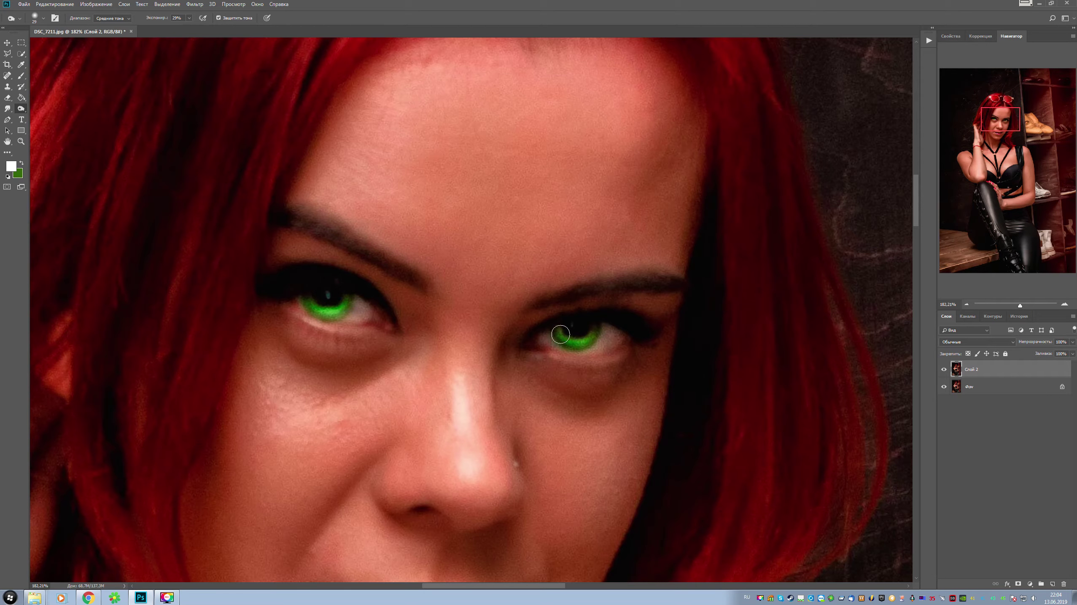
pyautogui.moveTo(561, 334); pyautogui.dragTo(588, 340)
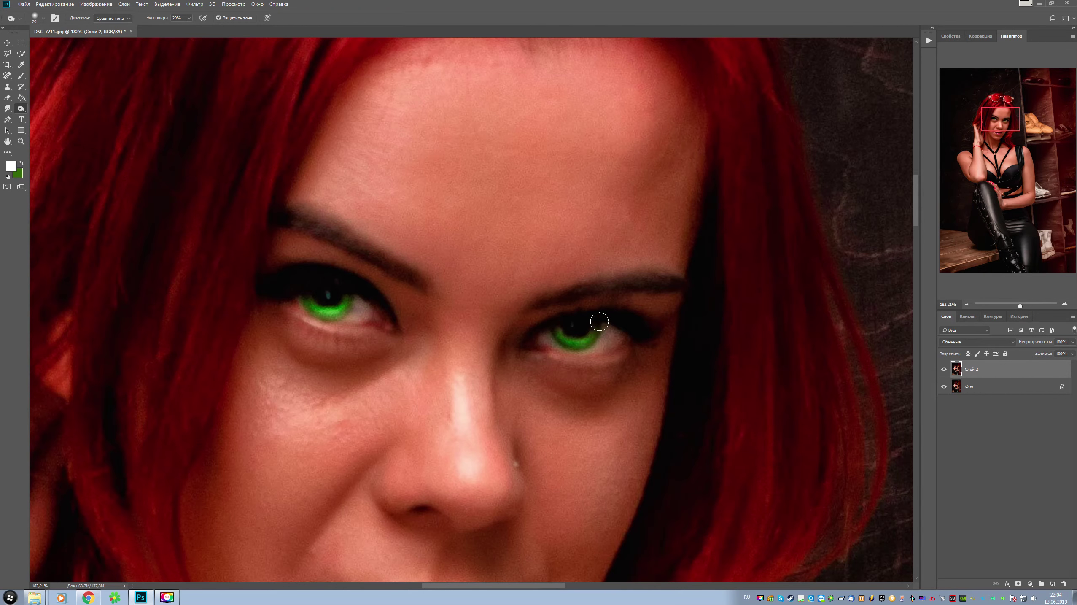
# Set the dodge range to Shadows, tone both irises, and undo the right-eye stroke
pyautogui.click(95, 19)
pyautogui.moveTo(304, 305); pyautogui.dragTo(352, 306)
pyautogui.moveTo(543, 334); pyautogui.dragTo(601, 339)
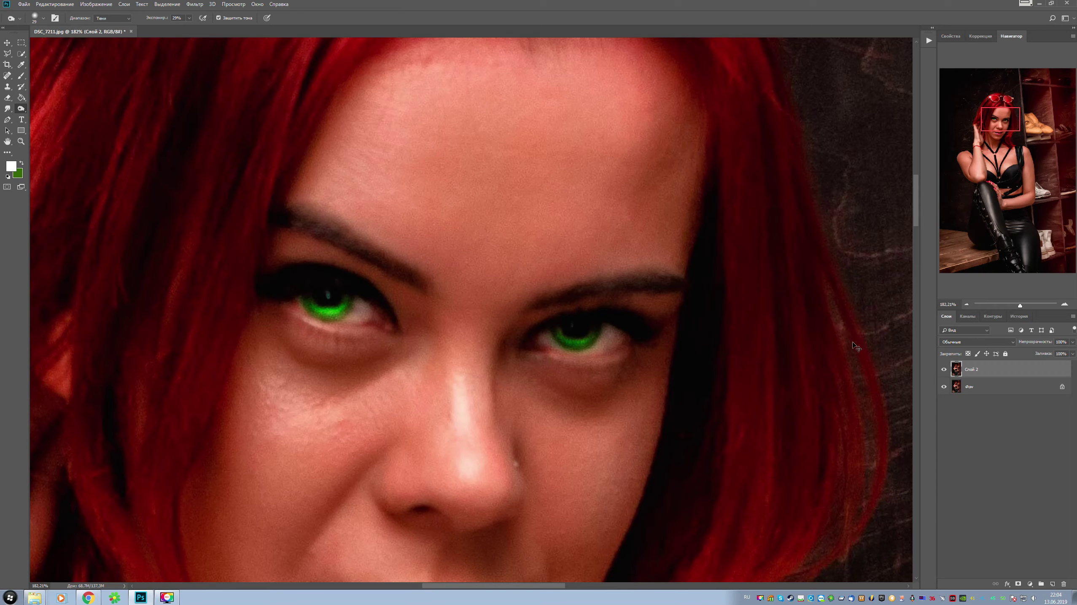
pyautogui.hotkey('ctrl', 'z')
# Set dodge exposure to 14% and the brush to 20 px with 6% hardness
pyautogui.click(189, 18)
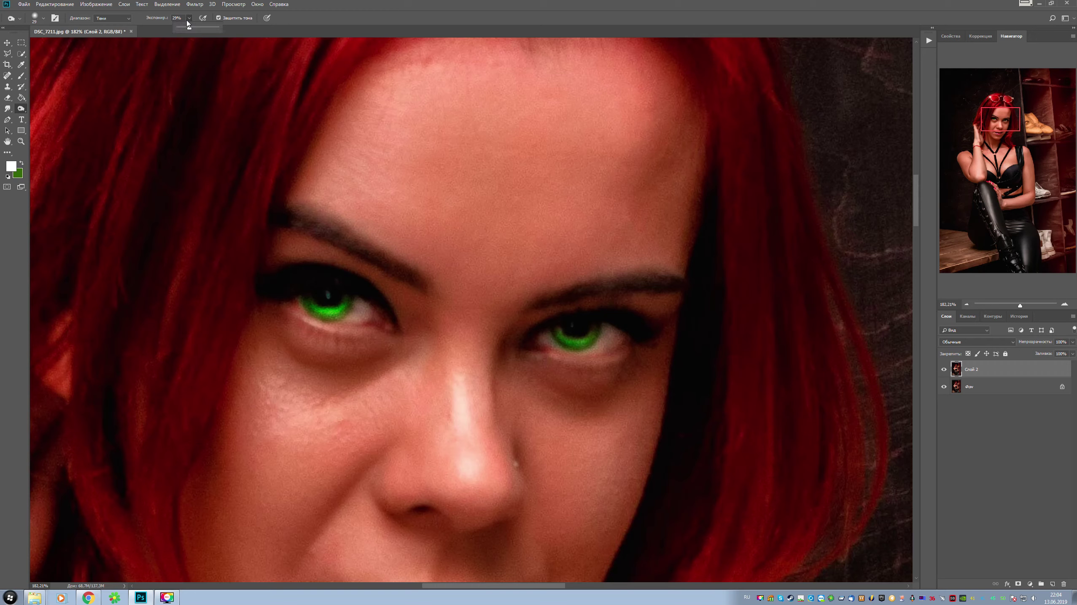
pyautogui.moveTo(189, 27); pyautogui.dragTo(183, 27)
pyautogui.rightClick(565, 340)
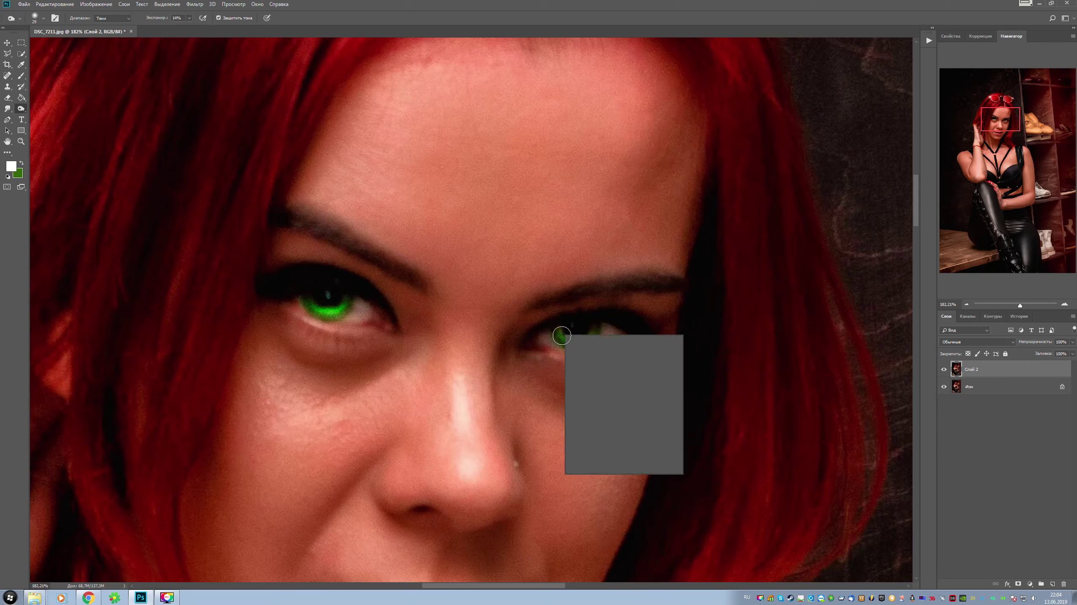
pyautogui.moveTo(614, 357); pyautogui.dragTo(610, 375)
pyautogui.press('Return')
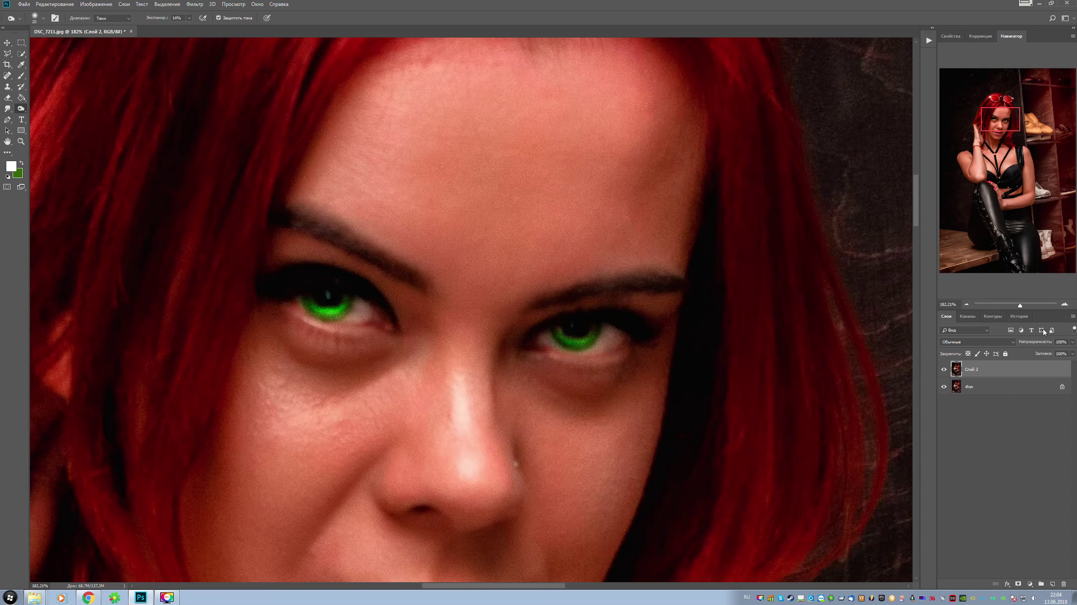
# Drag the Navigator zoom slider left to fit the whole portrait in view
pyautogui.moveTo(1020, 306); pyautogui.dragTo(1006, 305)
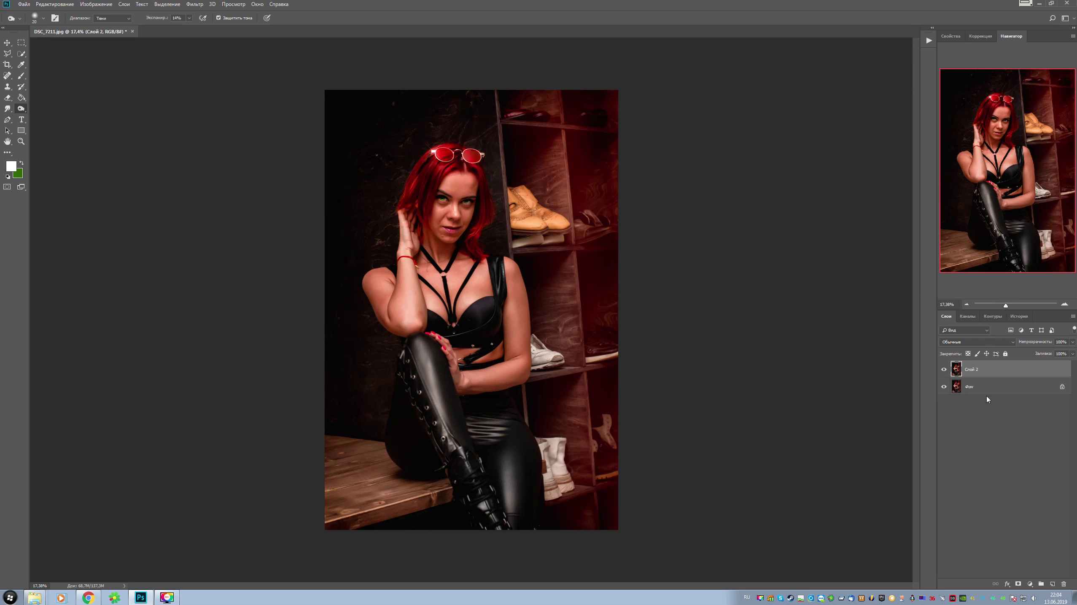